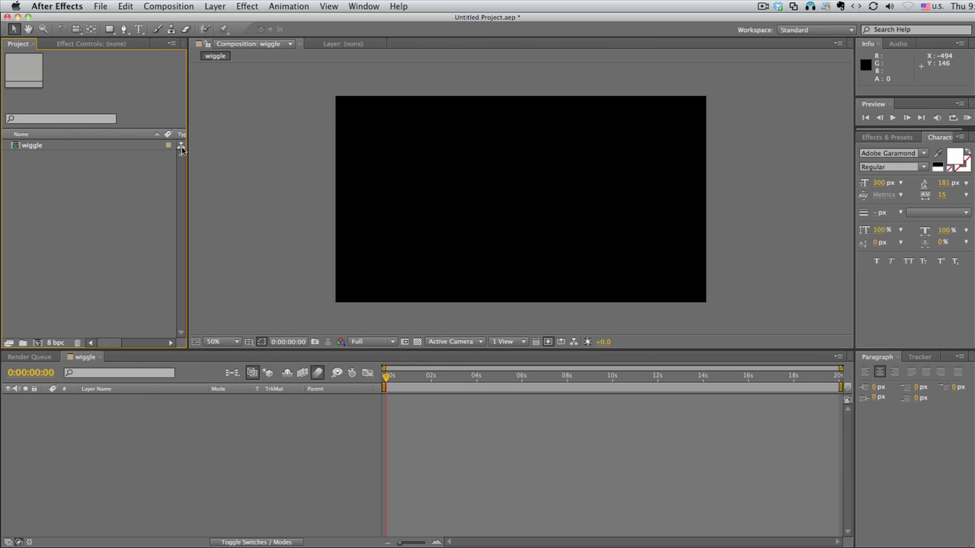
- Select the Horizontal Type tool to add text to the wiggle composition
{"action": "left_click", "coordinate": [137, 30]}
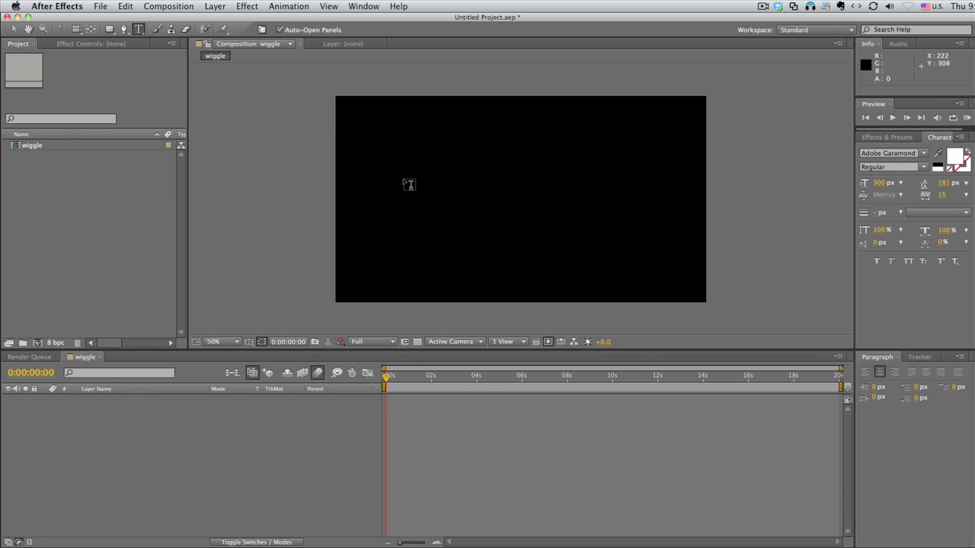
- Create a text layer reading 'wiggle', drag it to the frame centre, and expand its properties
{"action": "left_click", "coordinate": [416, 175]}
{"action": "type", "text": "wiggle"}
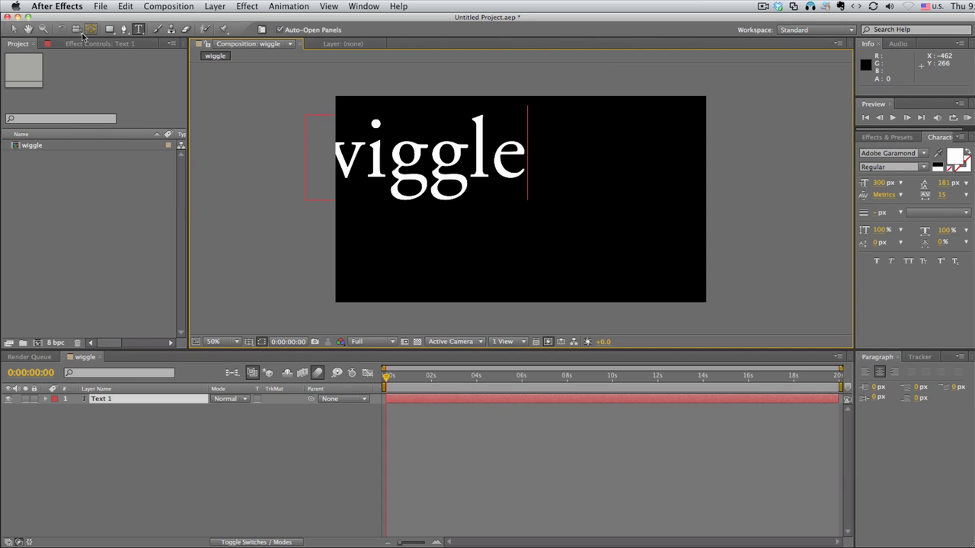
{"action": "left_click", "coordinate": [12, 29]}
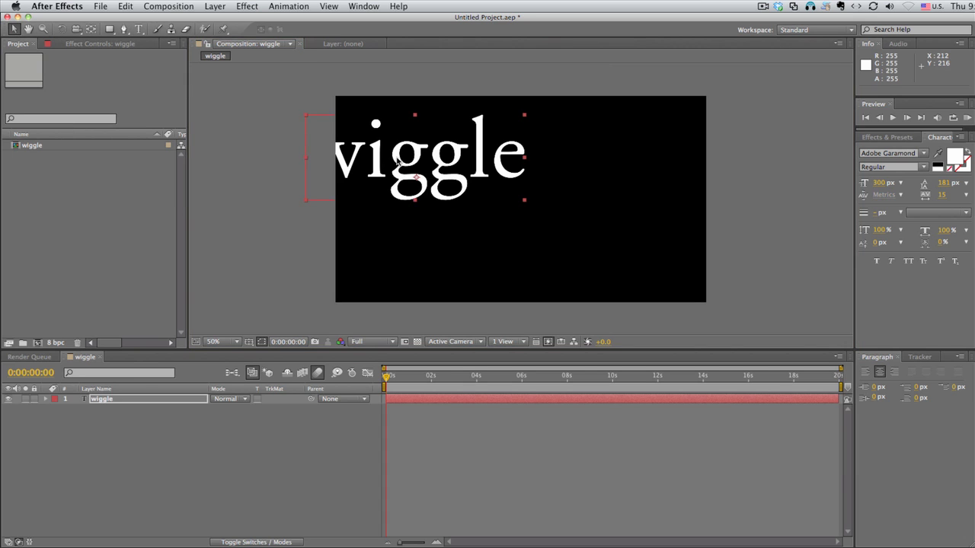
{"action": "left_click_drag", "start_coordinate": [404, 158], "coordinate": [513, 188]}
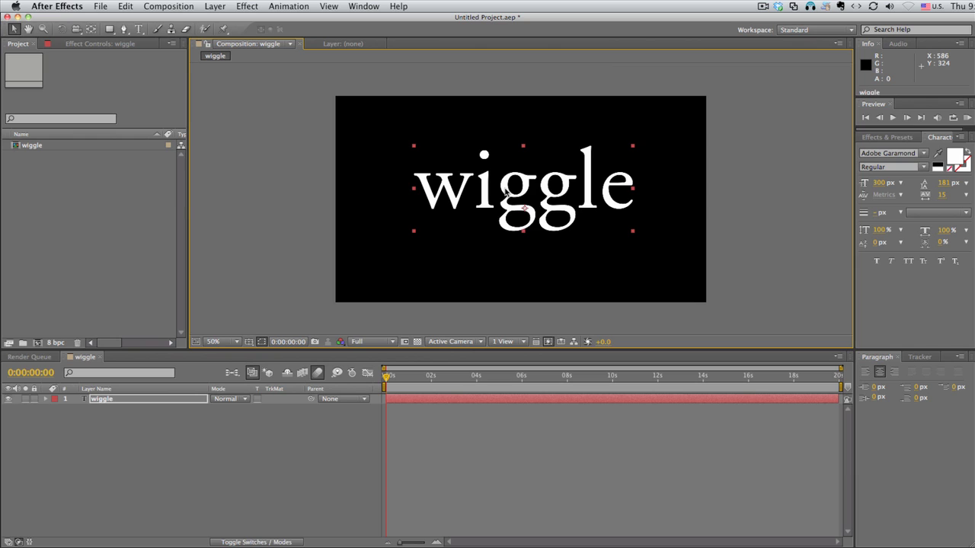
{"action": "left_click", "coordinate": [46, 401]}
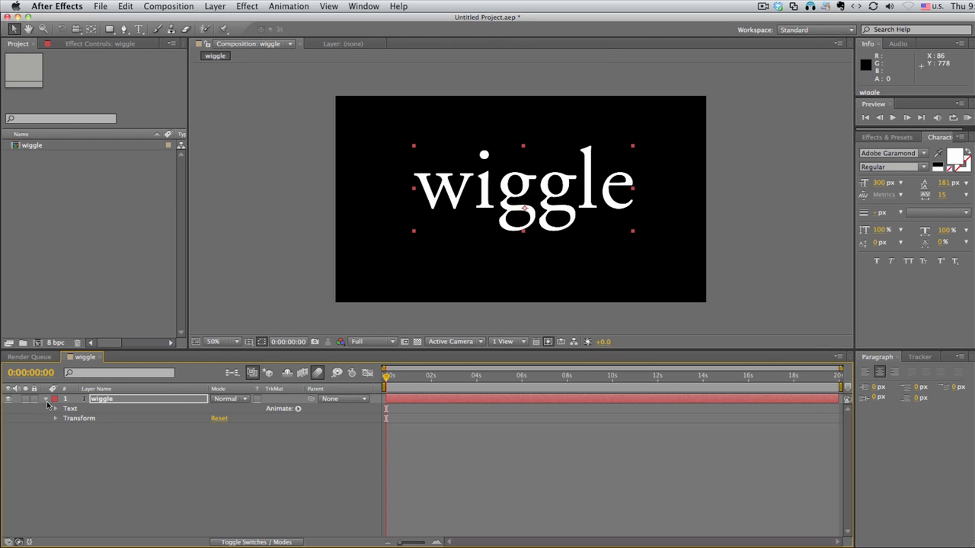
- Show the layer's Position (652.0, 390.0) with P, then expand its Text and Transform groups
{"action": "left_click", "coordinate": [45, 401]}
{"action": "left_click", "coordinate": [107, 402]}
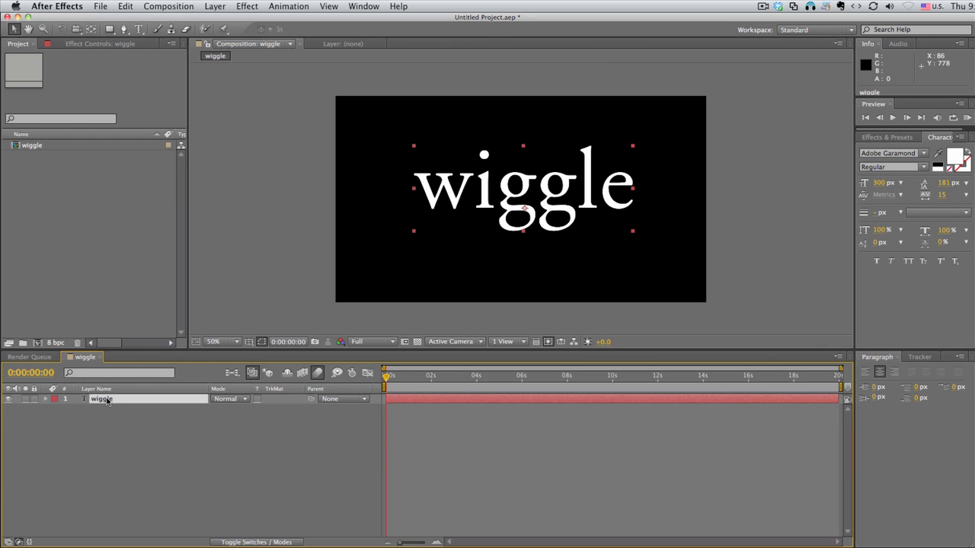
{"action": "key", "text": "p"}
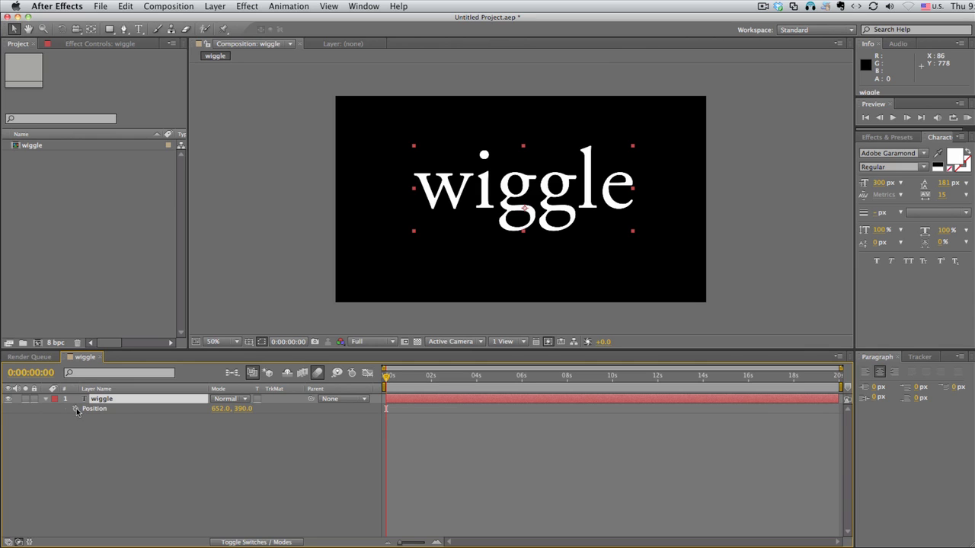
{"action": "left_click", "coordinate": [133, 455]}
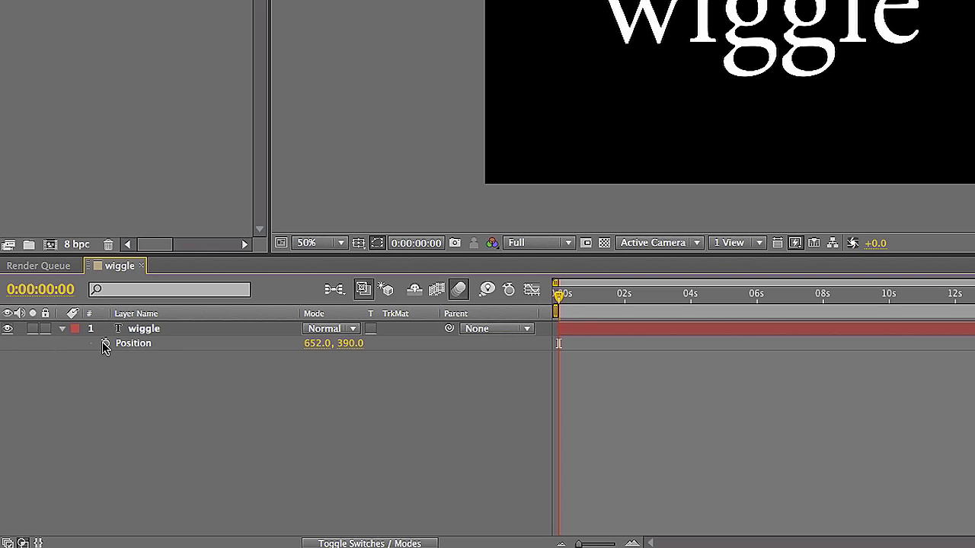
{"action": "left_click", "coordinate": [62, 330]}
{"action": "left_click", "coordinate": [63, 330]}
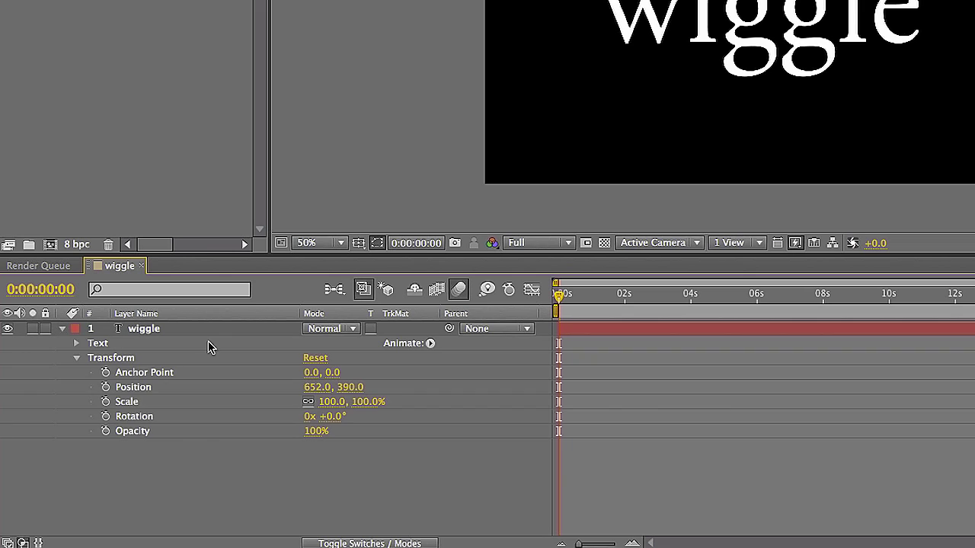
- Add the expression wiggle(4,20) to the text layer's Position property
{"action": "left_click", "coordinate": [106, 387], "text": "alt"}
{"action": "left_click", "coordinate": [661, 486]}
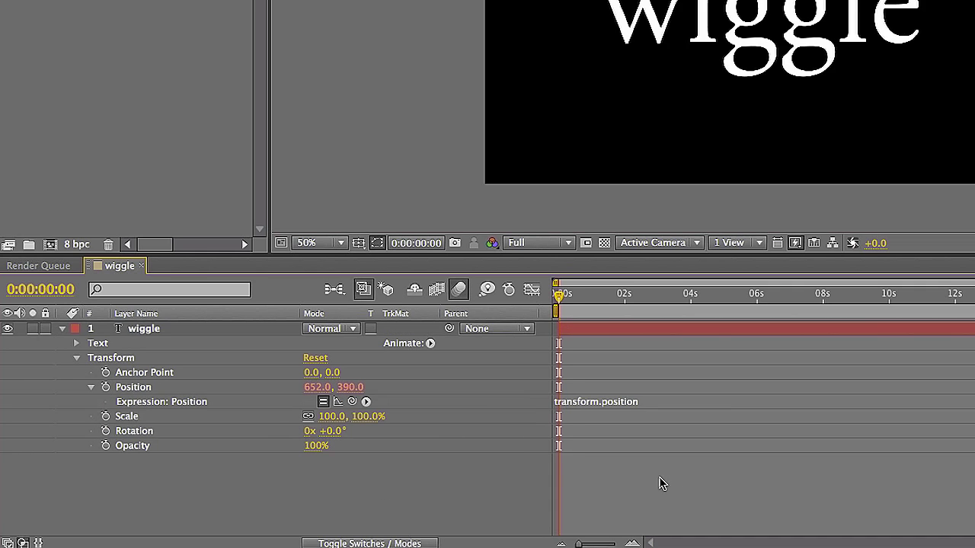
{"action": "left_click", "coordinate": [604, 402]}
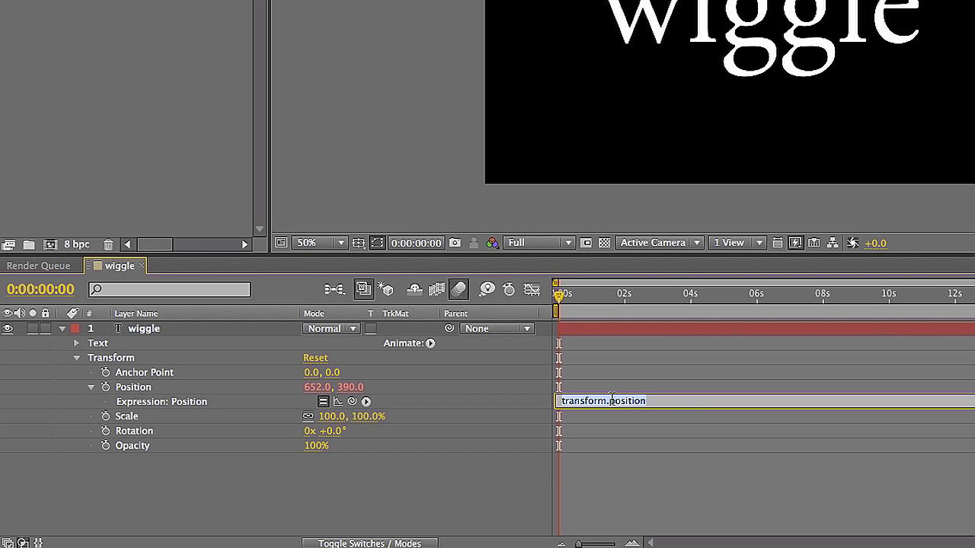
{"action": "type", "text": "wiggle("}
{"action": "type", "text": "4,"}
{"action": "type", "text": "20)"}
{"action": "left_click", "coordinate": [629, 506]}
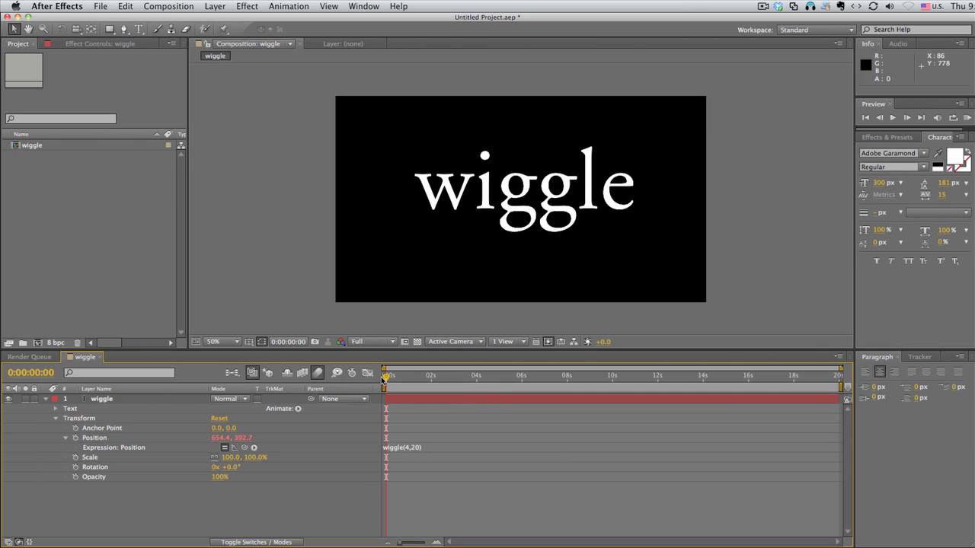
- Preview the wiggle, change the Position expression to wiggle(4,100), and preview again
{"action": "key", "text": "space"}
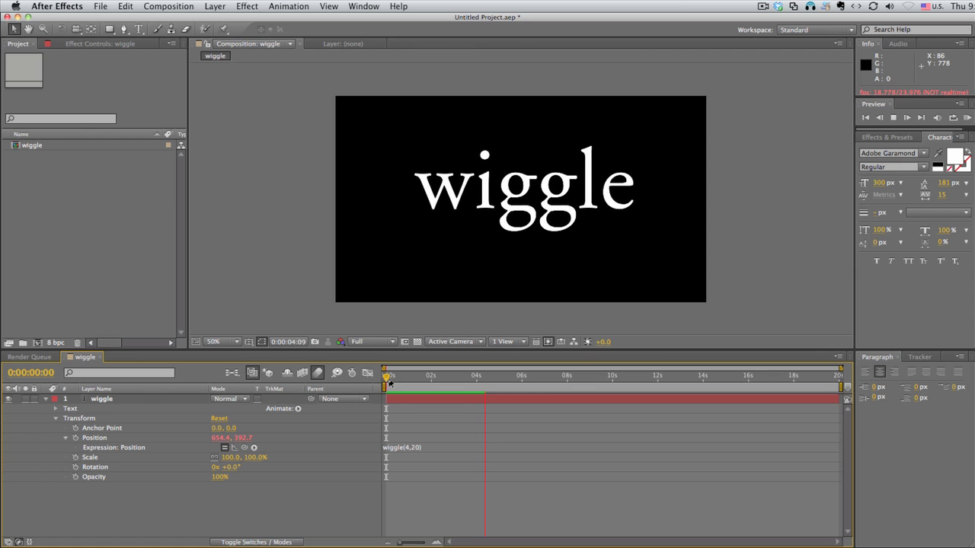
{"action": "left_click", "coordinate": [381, 379]}
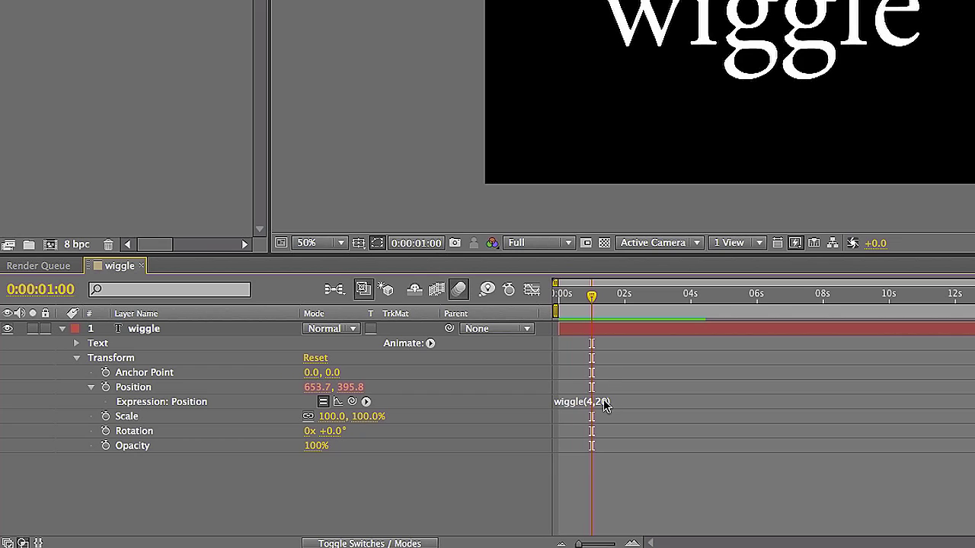
{"action": "left_click", "coordinate": [419, 447]}
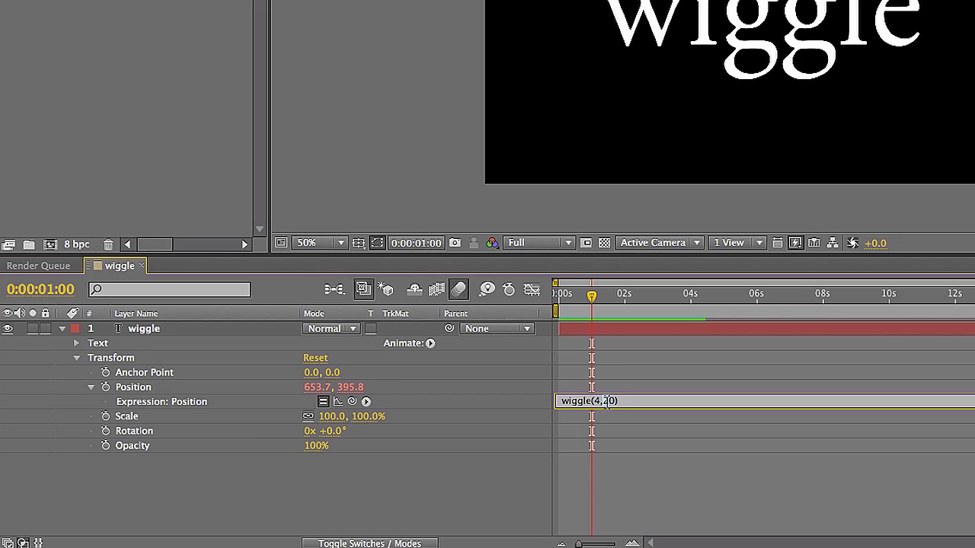
{"action": "double_click", "coordinate": [607, 401]}
{"action": "type", "text": "100"}
{"action": "left_click", "coordinate": [550, 466]}
{"action": "key", "text": "KP_0"}
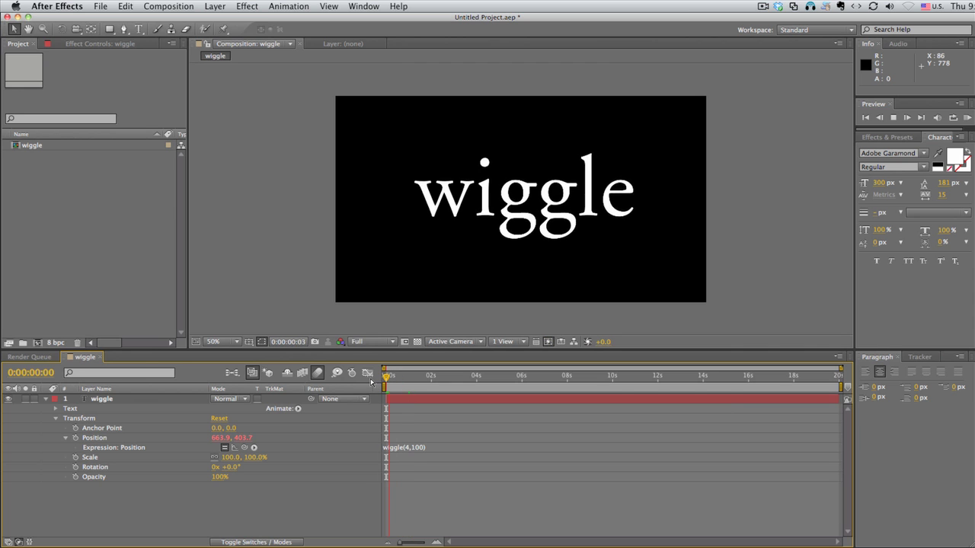
- Raise the frequency to wiggle(40,100), preview the faster wiggle, and show the layer switch columns
{"action": "left_click", "coordinate": [412, 447]}
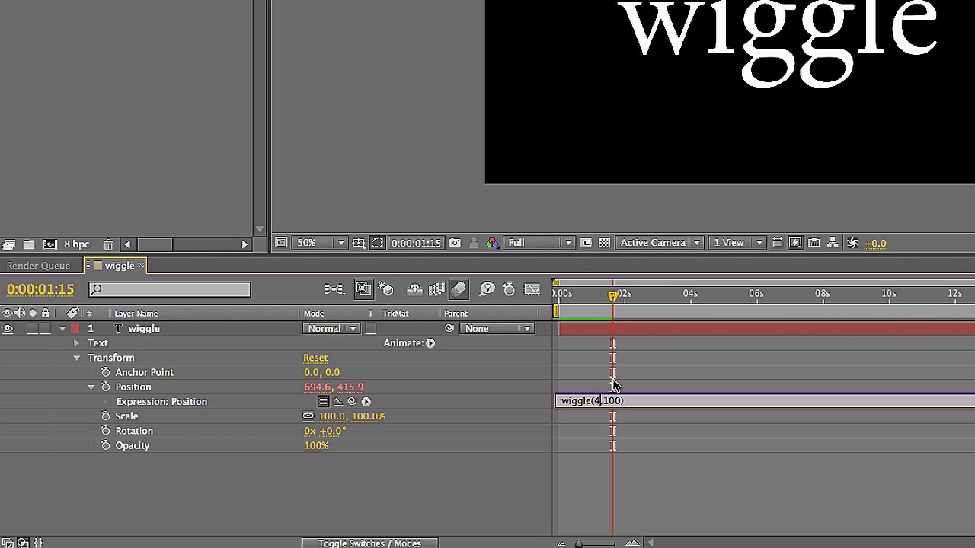
{"action": "left_click", "coordinate": [606, 400]}
{"action": "type", "text": "0"}
{"action": "key", "text": "KP_Enter"}
{"action": "key", "text": "KP_0"}
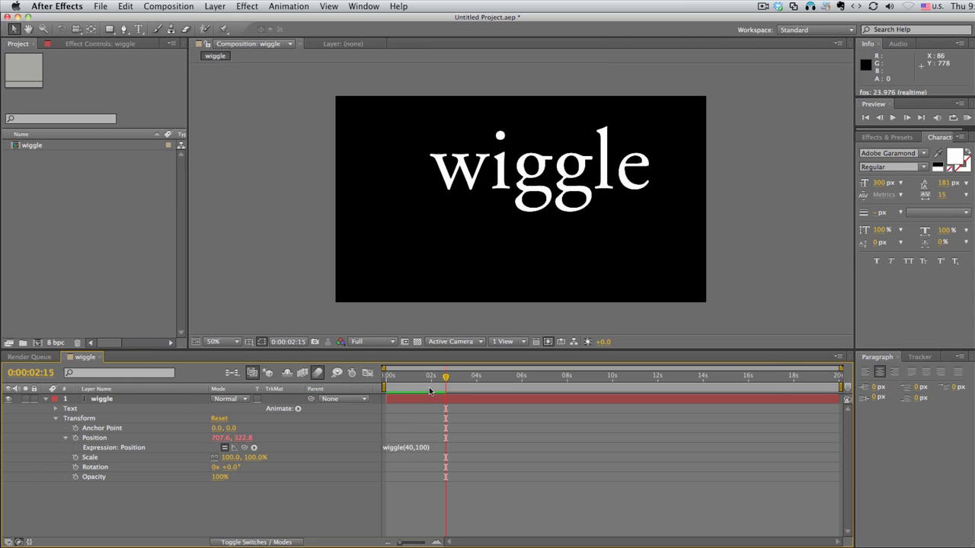
{"action": "key", "text": "space"}
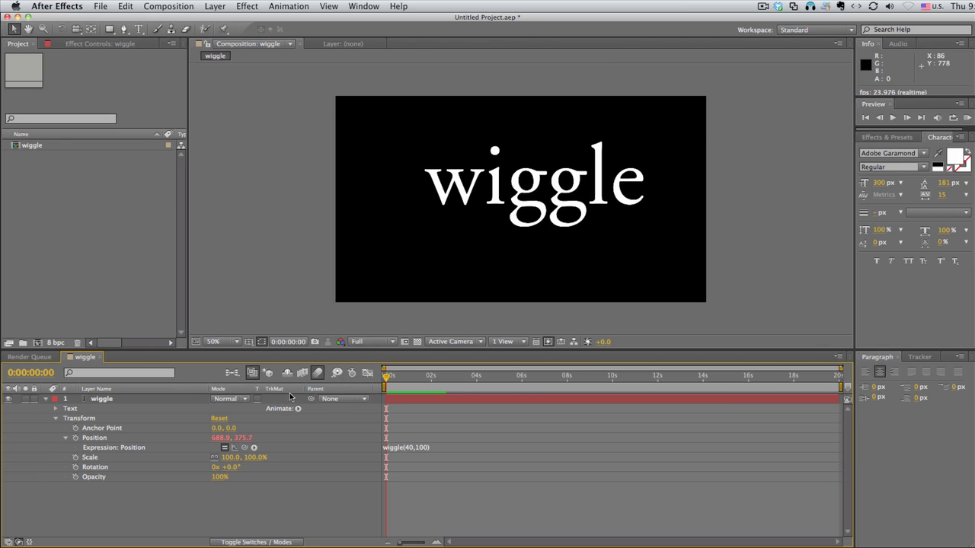
{"action": "left_click", "coordinate": [244, 541]}
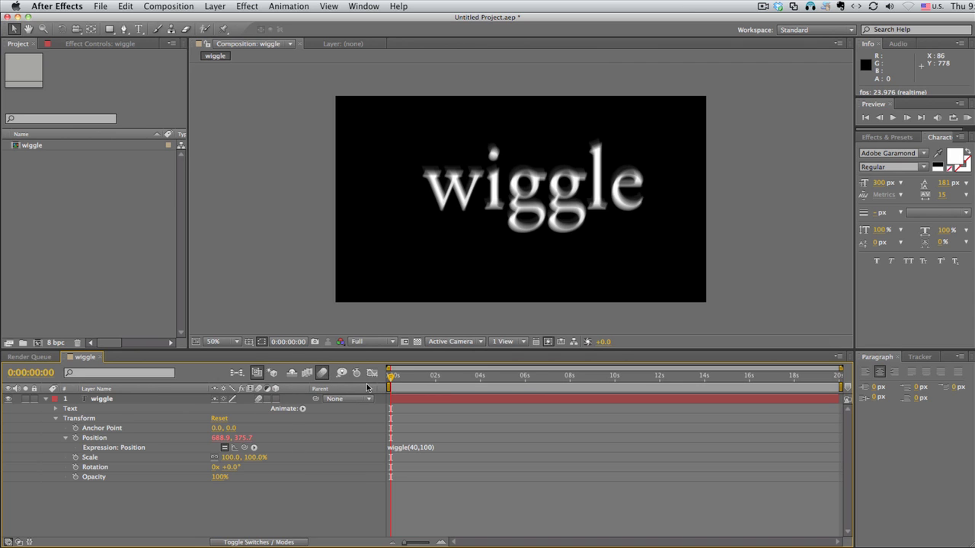
- Preview the wiggling text with motion blur, then stop playback
{"action": "key", "text": "space"}
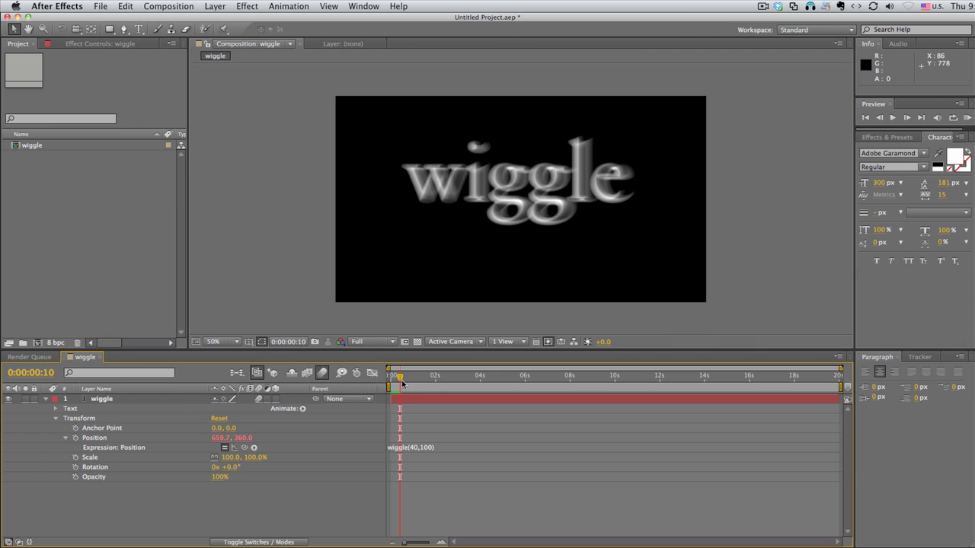
{"action": "key", "text": "space"}
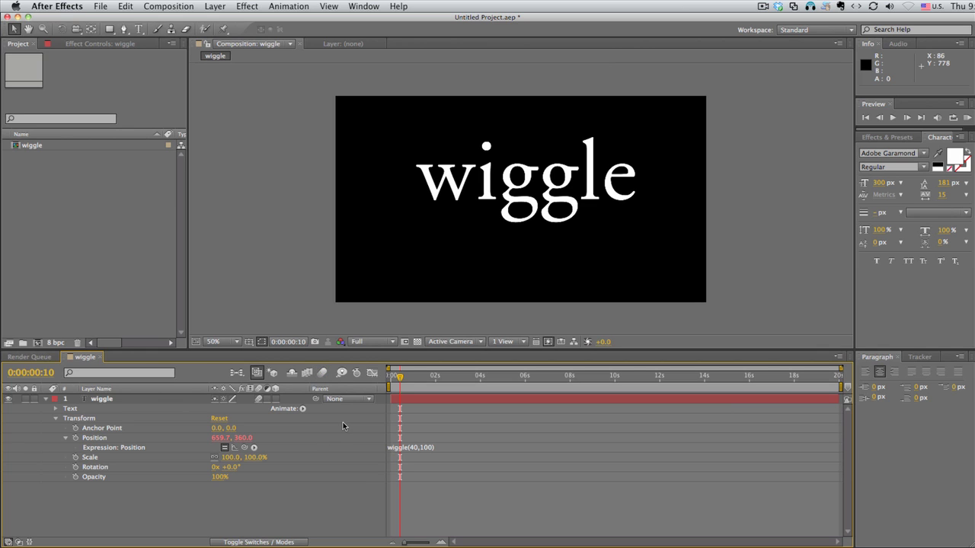
- Give Scale the expression wiggle(10,50), rewind to the start, and preview the combined wiggle
{"action": "left_click", "coordinate": [76, 457], "text": "alt"}
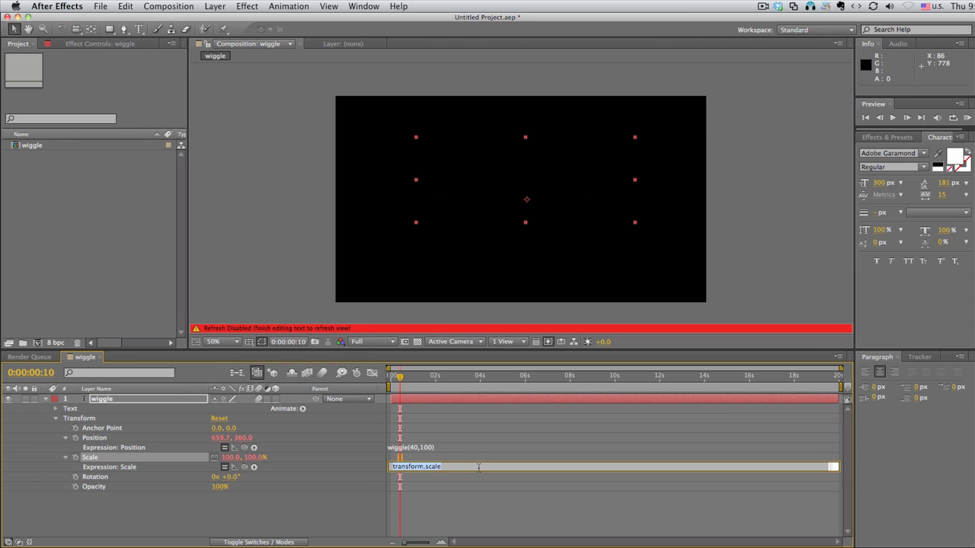
{"action": "type", "text": "wiggle(10,"}
{"action": "type", "text": "50)"}
{"action": "left_click_drag", "start_coordinate": [399, 376], "coordinate": [373, 381]}
{"action": "key", "text": "space"}
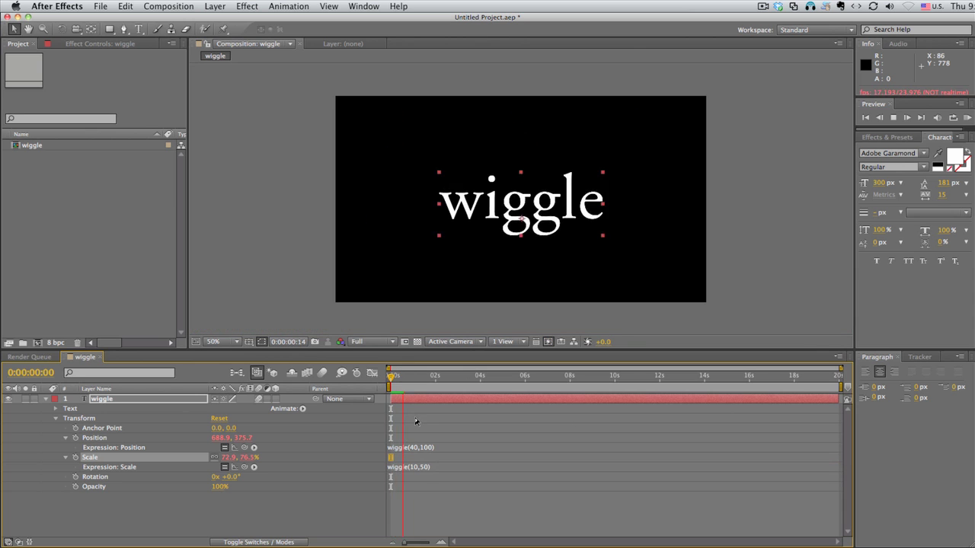
{"action": "key", "text": "space"}
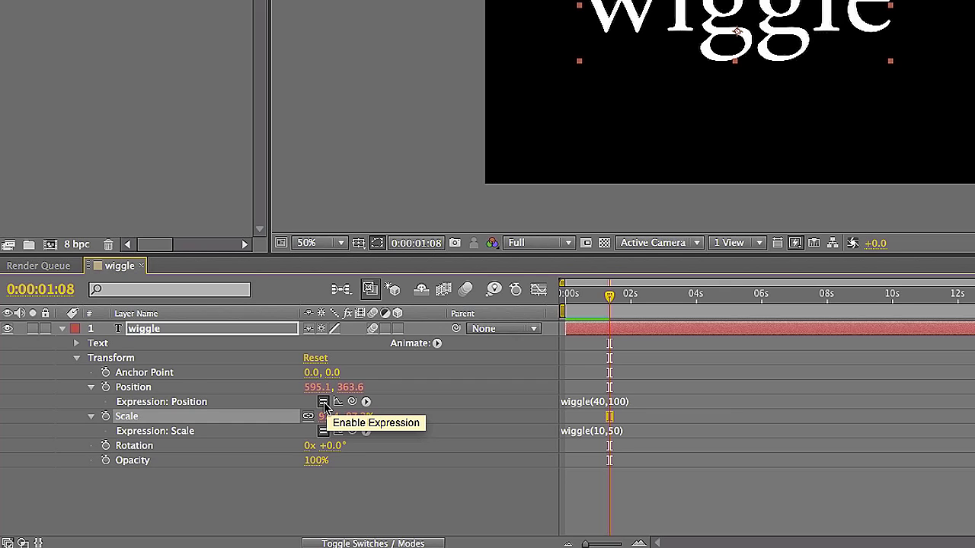
- Disable the Position wiggle, preview the scale-only wiggle, then disable the Scale wiggle expression
{"action": "left_click", "coordinate": [320, 402]}
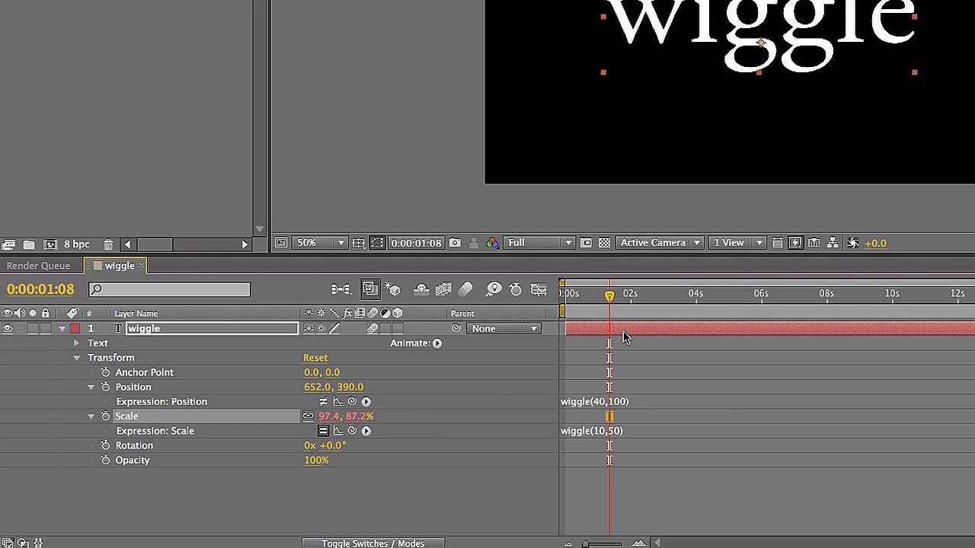
{"action": "left_click_drag", "start_coordinate": [609, 303], "coordinate": [542, 297]}
{"action": "key", "text": "space"}
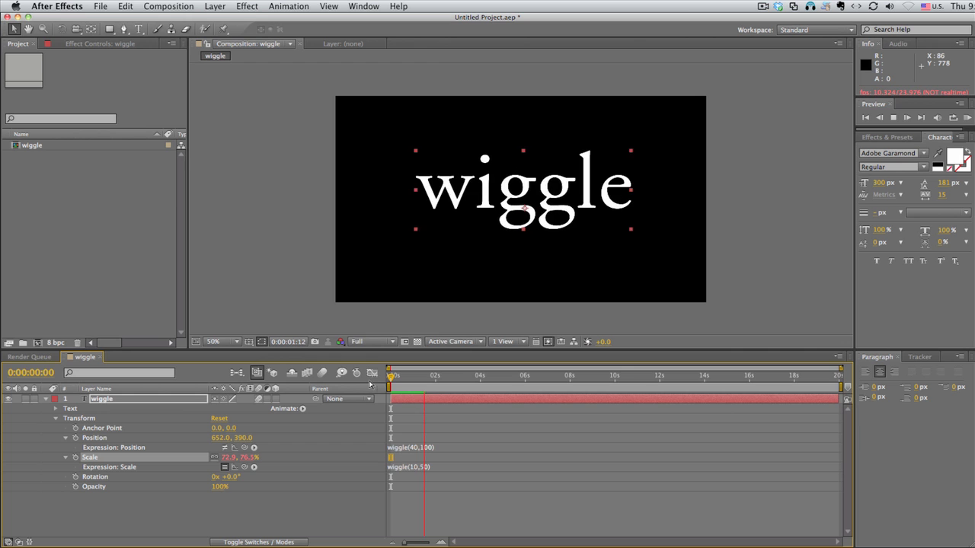
{"action": "key", "text": "space"}
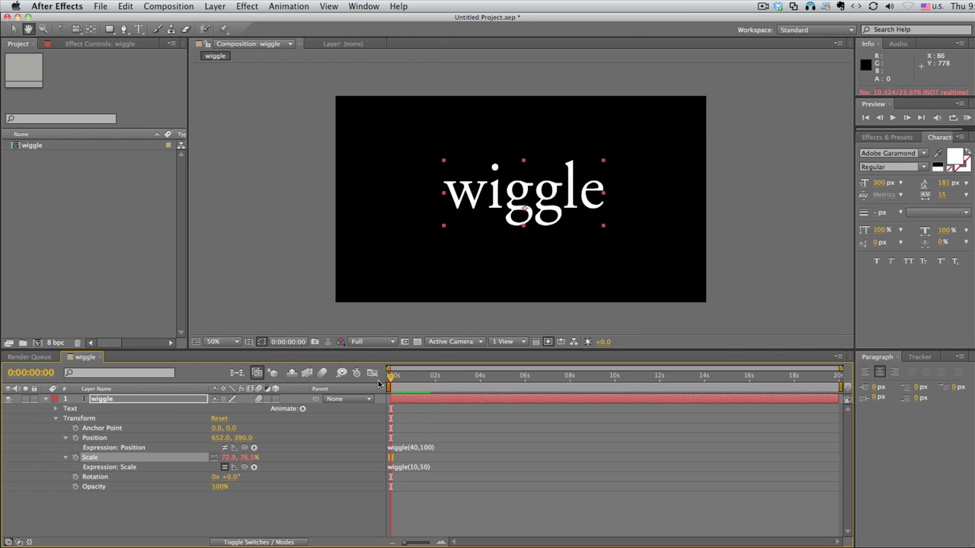
{"action": "key", "text": "space"}
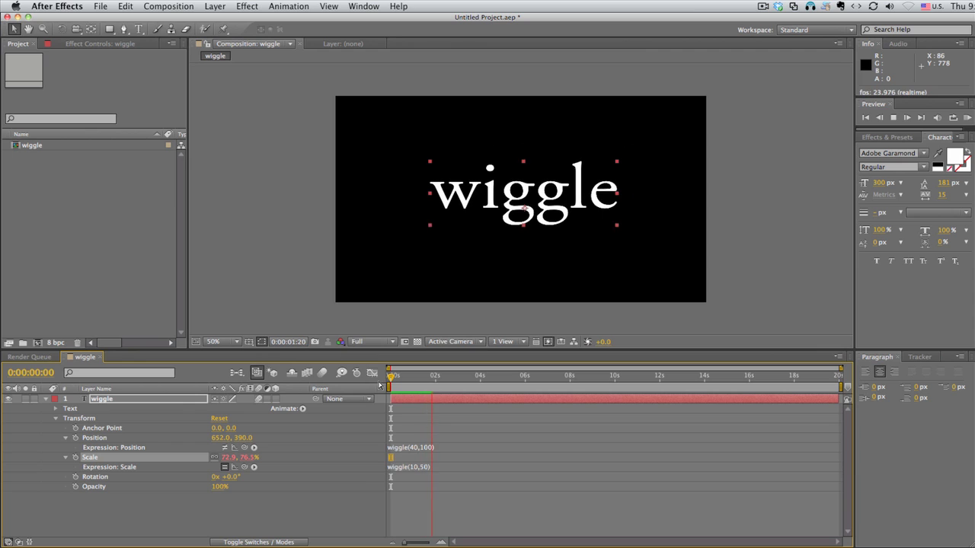
{"action": "key", "text": "space"}
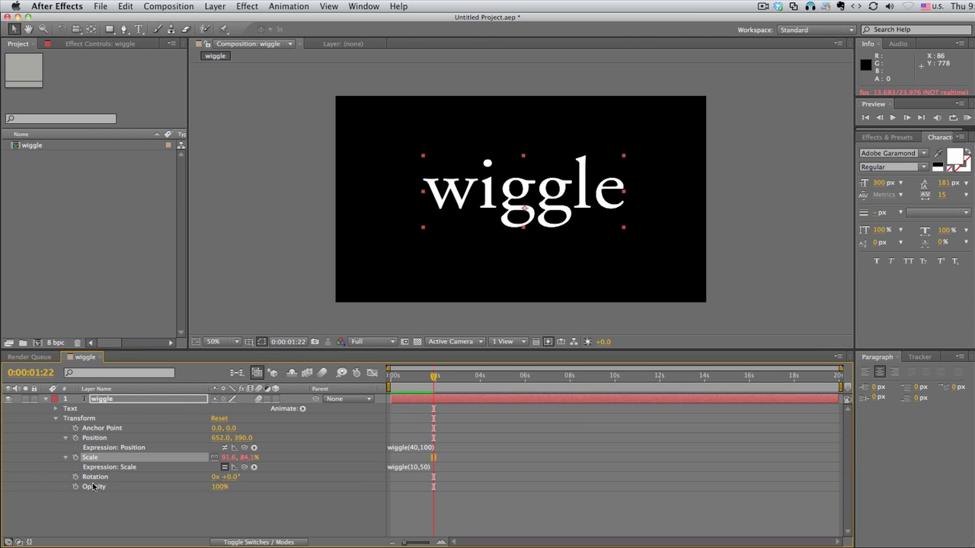
{"action": "left_click", "coordinate": [223, 467]}
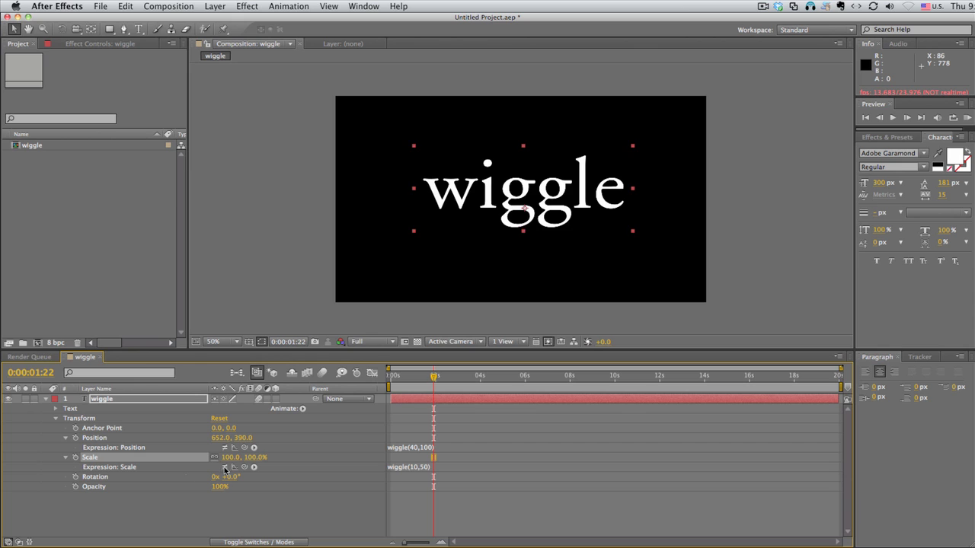
- Add the expression wiggle(30,100) to the text's Opacity and play back the flicker
{"action": "left_click", "coordinate": [75, 487], "text": "alt"}
{"action": "type", "text": "wiggle(30,"}
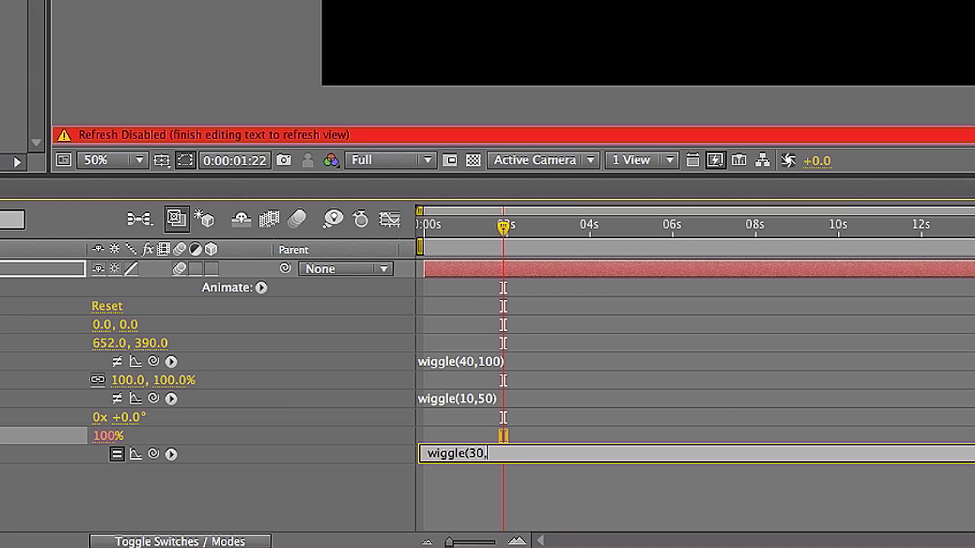
{"action": "type", "text": "100"}
{"action": "type", "text": ")"}
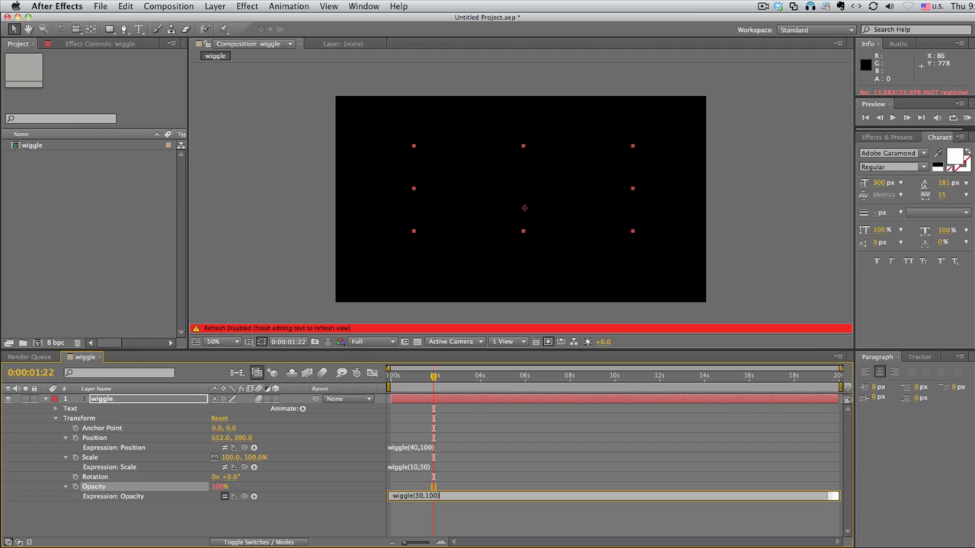
{"action": "left_click", "coordinate": [421, 412]}
{"action": "key", "text": "KP_0"}
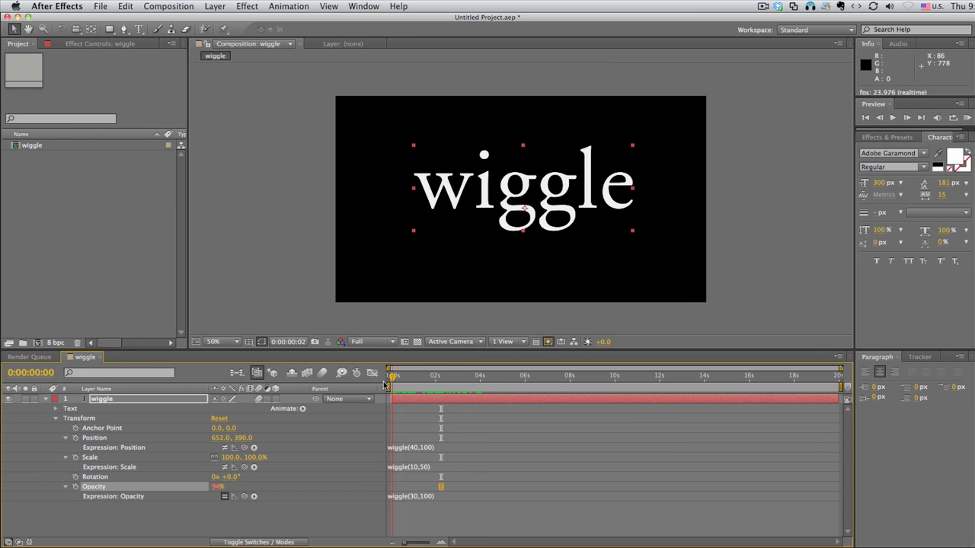
- Stop the preview, enlarge the timeline panel, and disable the Opacity wiggle expression
{"action": "key", "text": "space"}
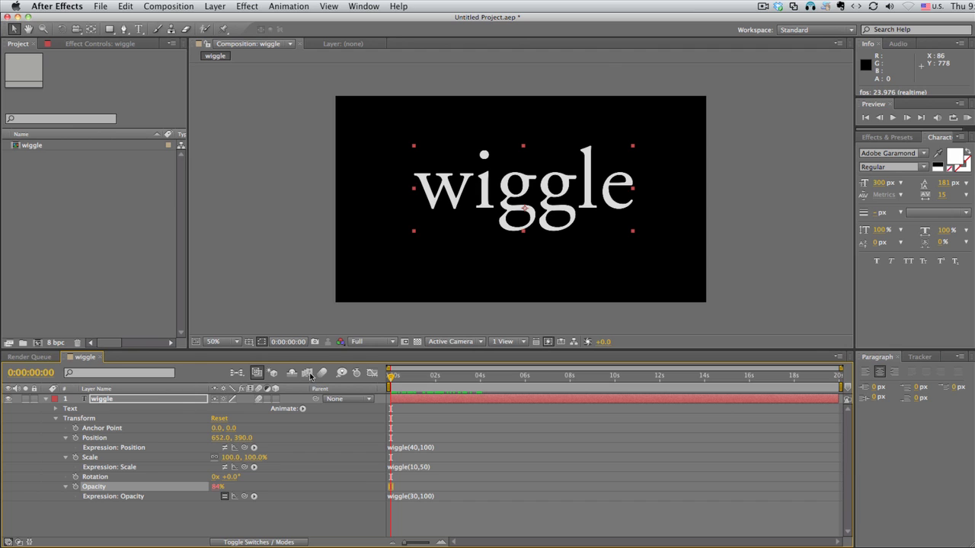
{"action": "left_click_drag", "start_coordinate": [317, 349], "coordinate": [319, 308]}
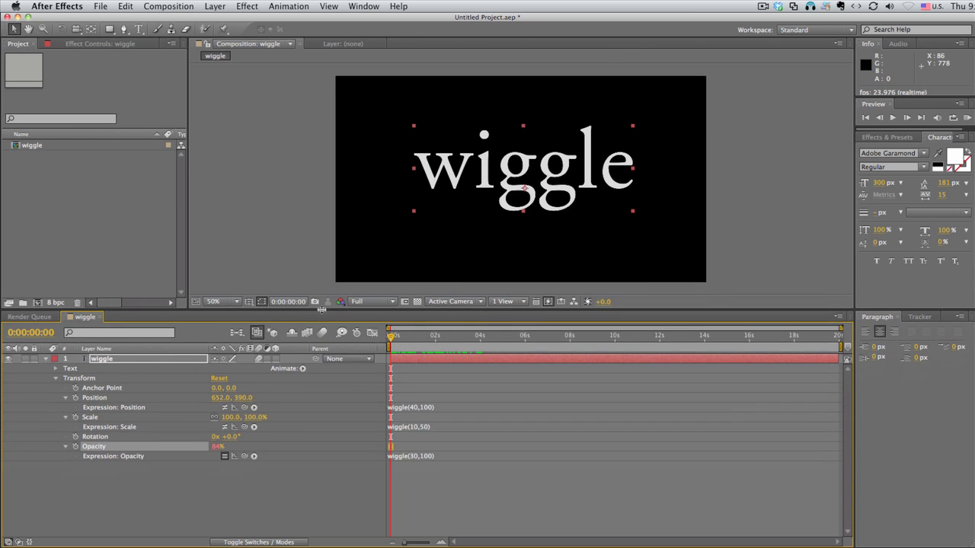
{"action": "left_click", "coordinate": [226, 458]}
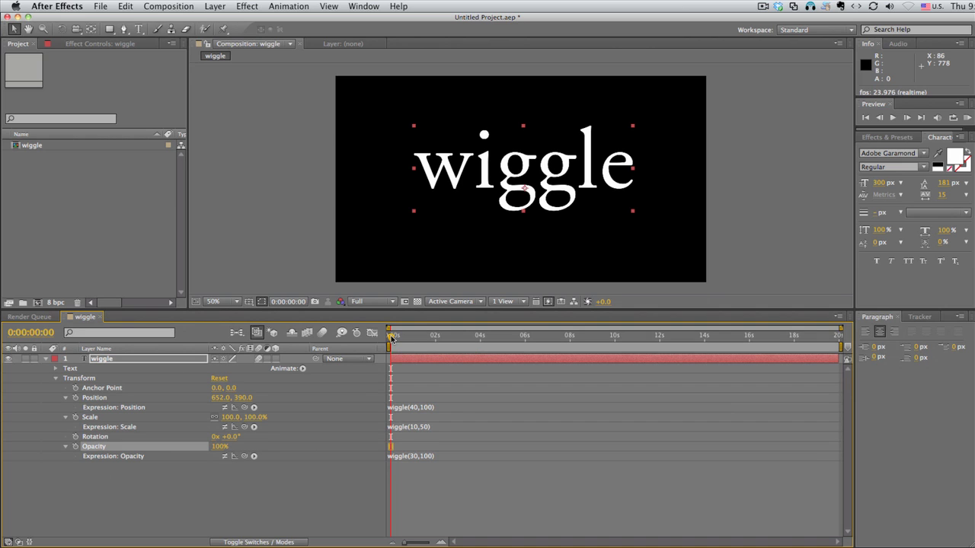
{"action": "left_click", "coordinate": [247, 7]}
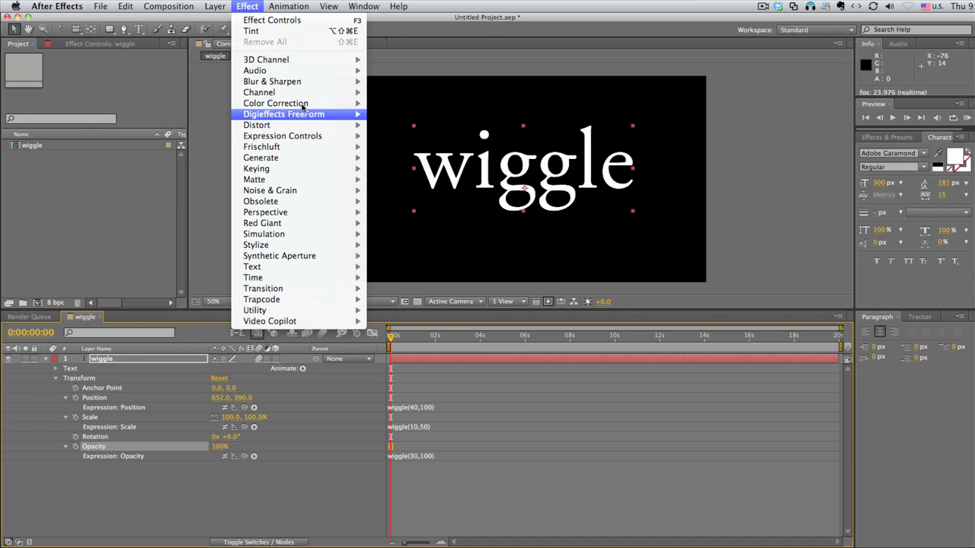
- Apply Color Correction > Tint to the wiggle text and add an expression to Map White To
{"action": "mouse_move", "coordinate": [303, 104]}
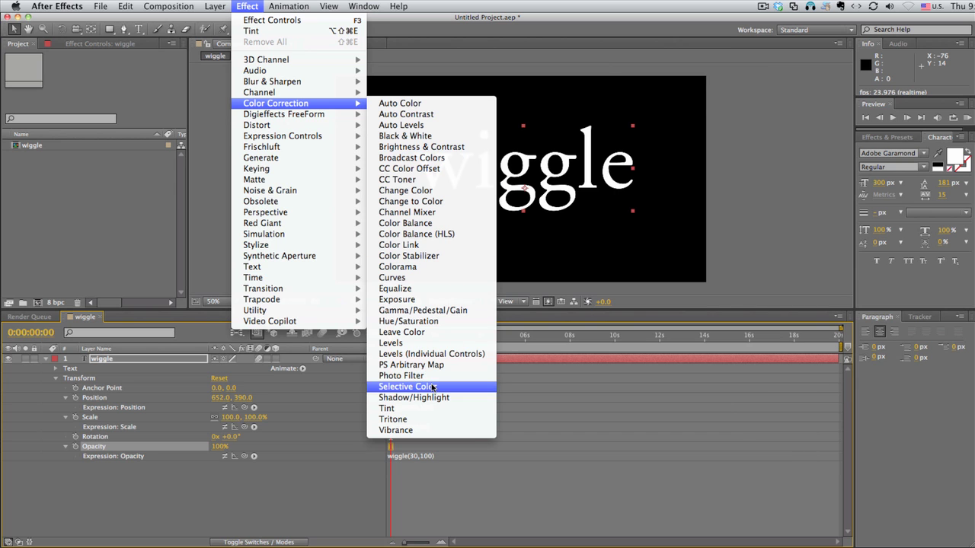
{"action": "left_click", "coordinate": [416, 409]}
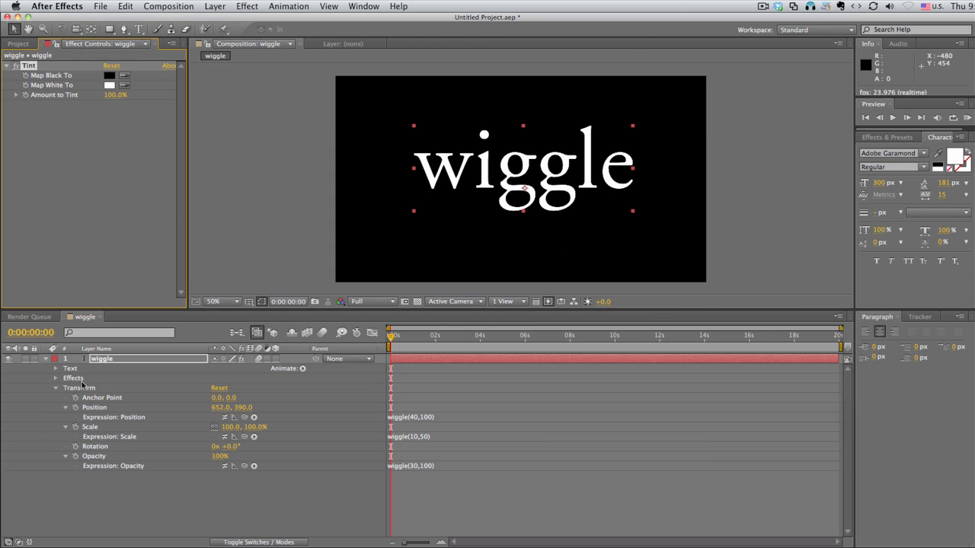
{"action": "left_click", "coordinate": [55, 377]}
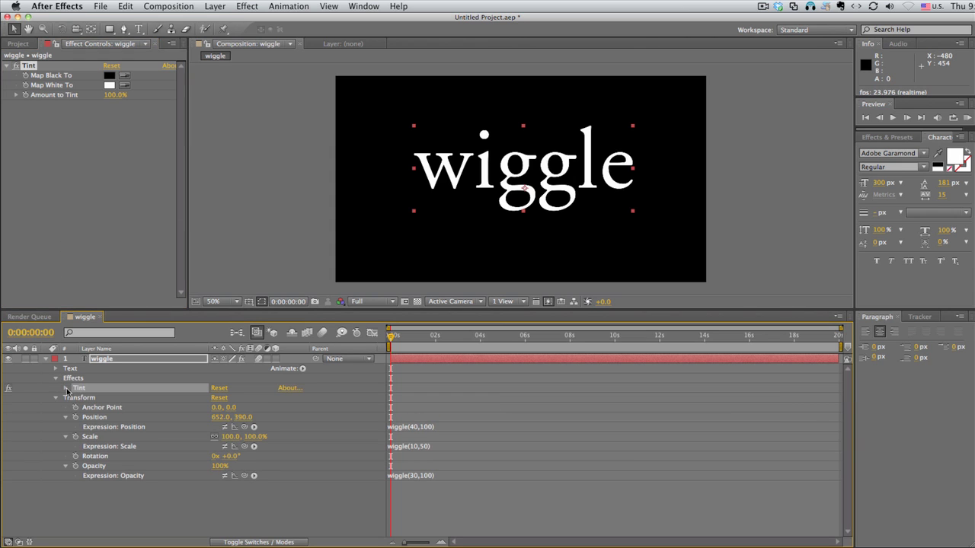
{"action": "left_click", "coordinate": [67, 389]}
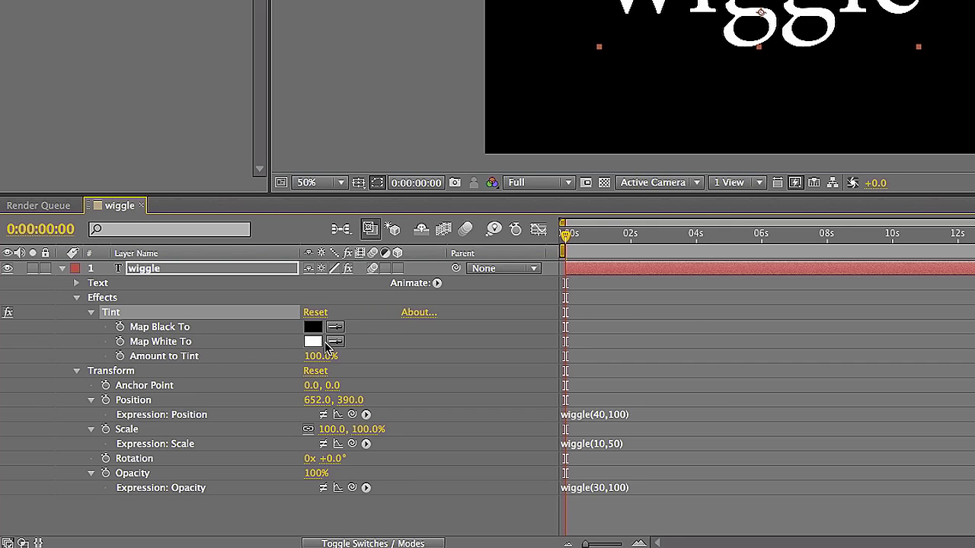
{"action": "left_click", "coordinate": [120, 342], "text": "alt"}
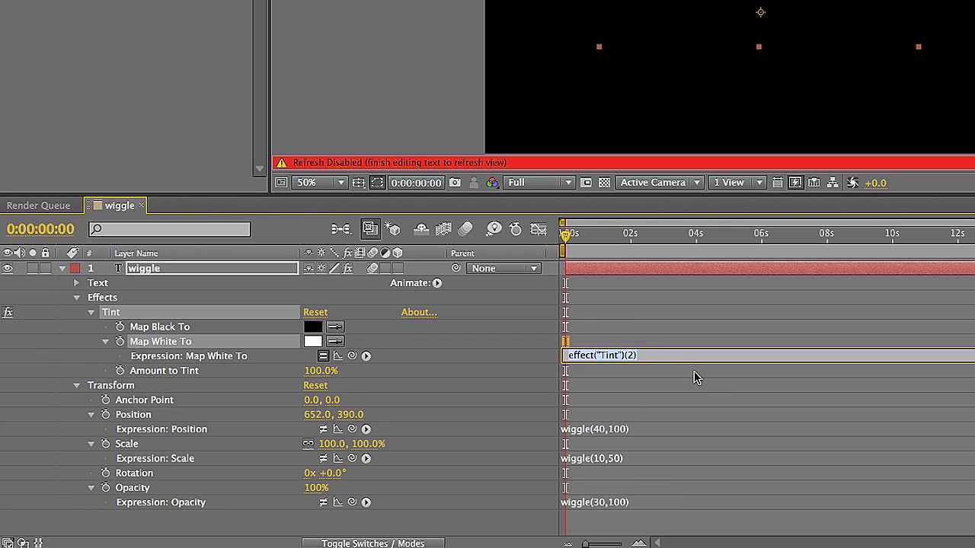
- Give Map White To the expression wiggle(10,40) and scrub to watch the colour flicker
{"action": "type", "text": "wiggle"}
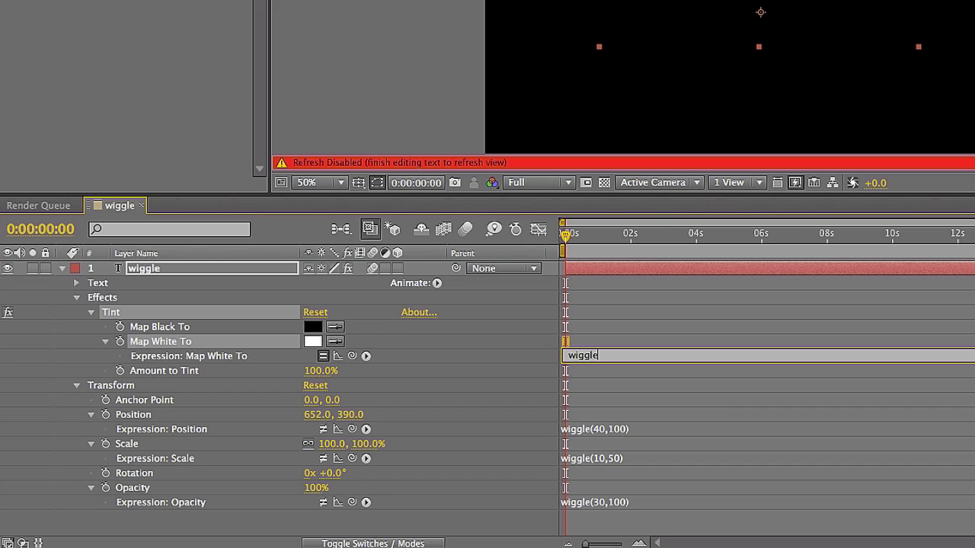
{"action": "type", "text": "(10,40"}
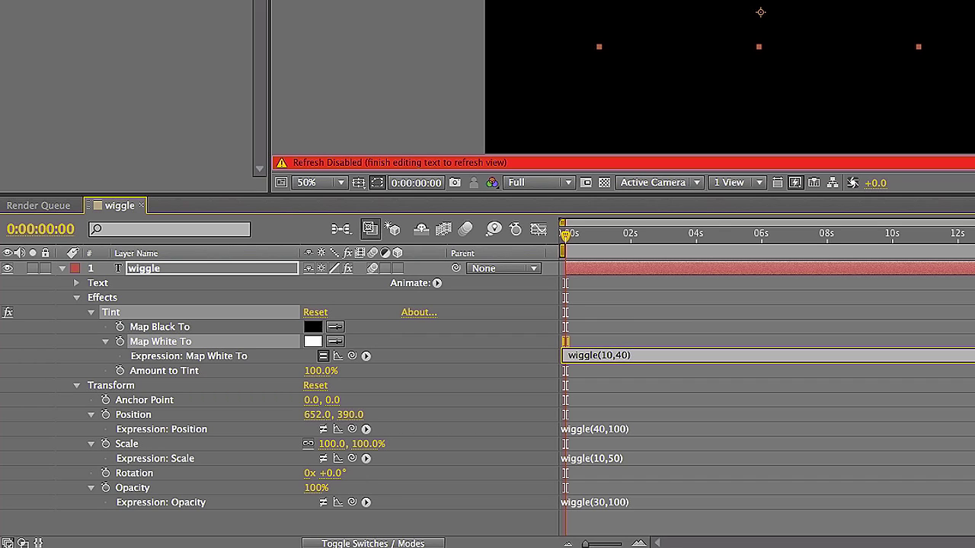
{"action": "left_click_drag", "start_coordinate": [583, 239], "coordinate": [521, 245]}
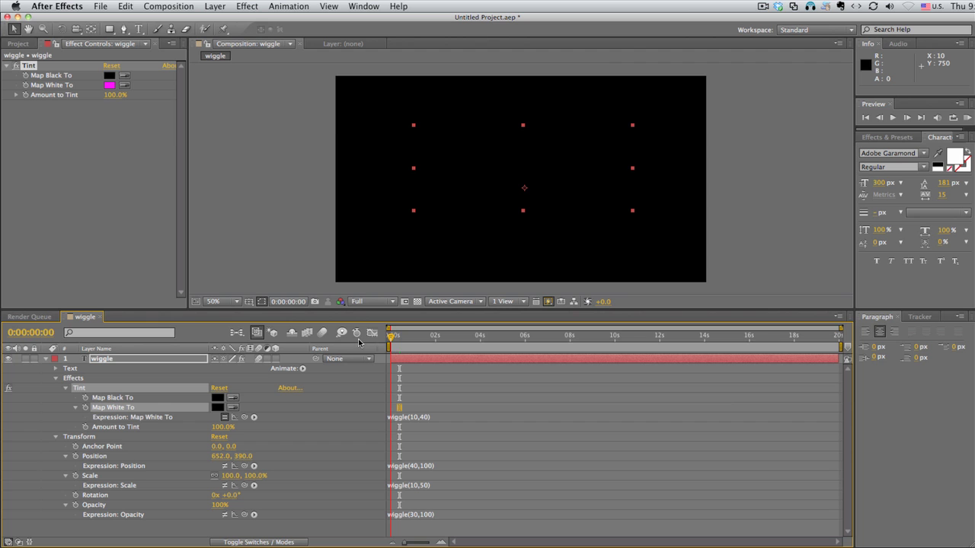
{"action": "left_click_drag", "start_coordinate": [388, 339], "coordinate": [520, 348]}
{"action": "key", "text": "KP_0"}
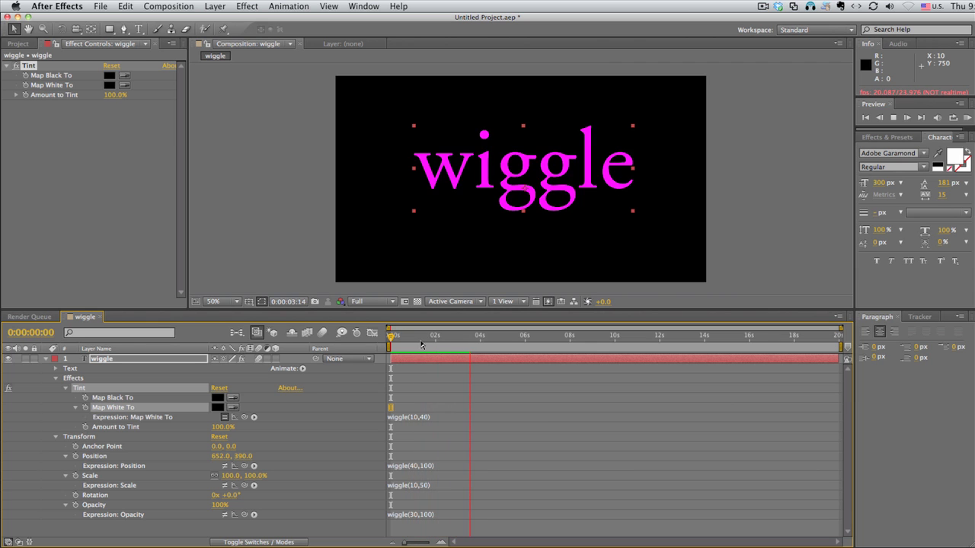
{"action": "left_click_drag", "start_coordinate": [411, 348], "coordinate": [449, 348]}
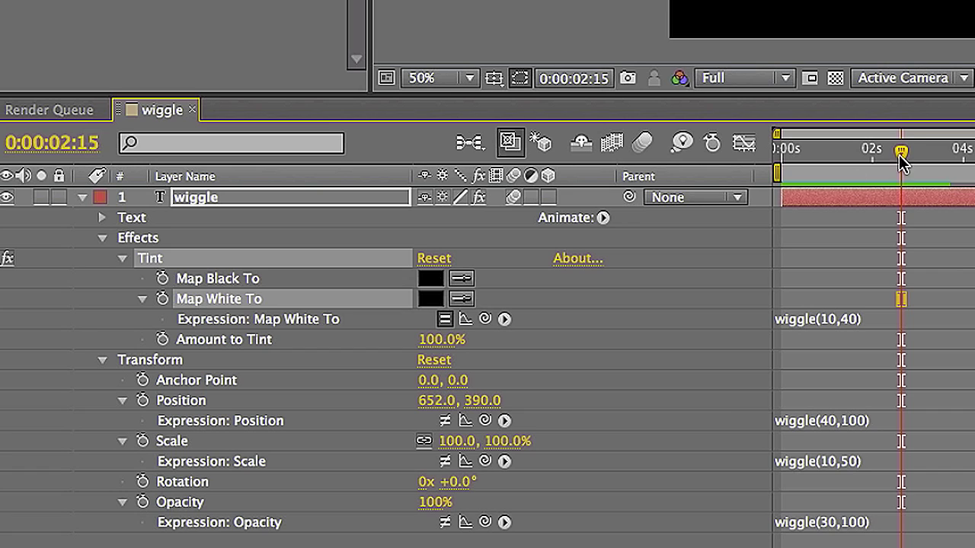
{"action": "left_click_drag", "start_coordinate": [450, 335], "coordinate": [406, 342]}
{"action": "left_click_drag", "start_coordinate": [813, 162], "coordinate": [787, 158]}
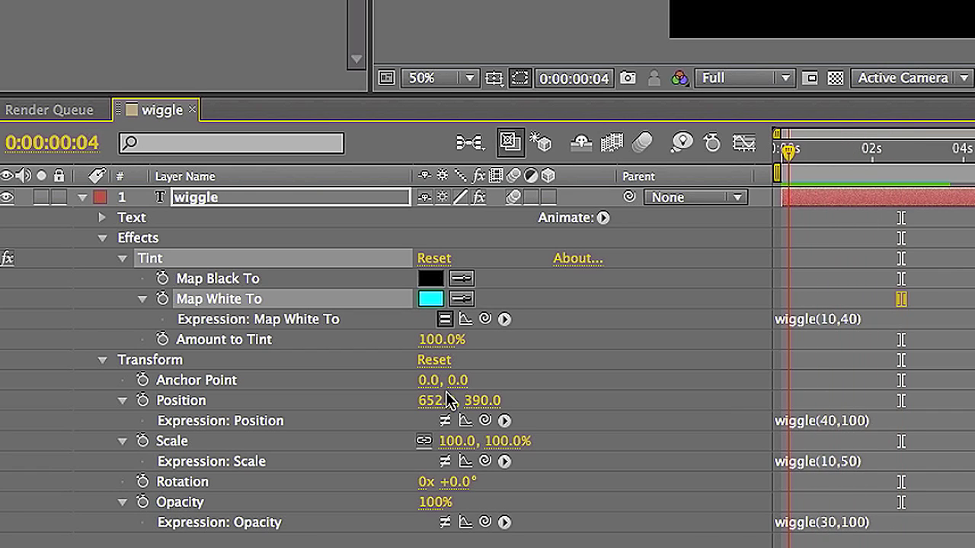
- Re-enable the Position, Scale and Opacity wiggle expressions and show the transparency grid
{"action": "left_click", "coordinate": [444, 420]}
{"action": "left_click", "coordinate": [445, 461]}
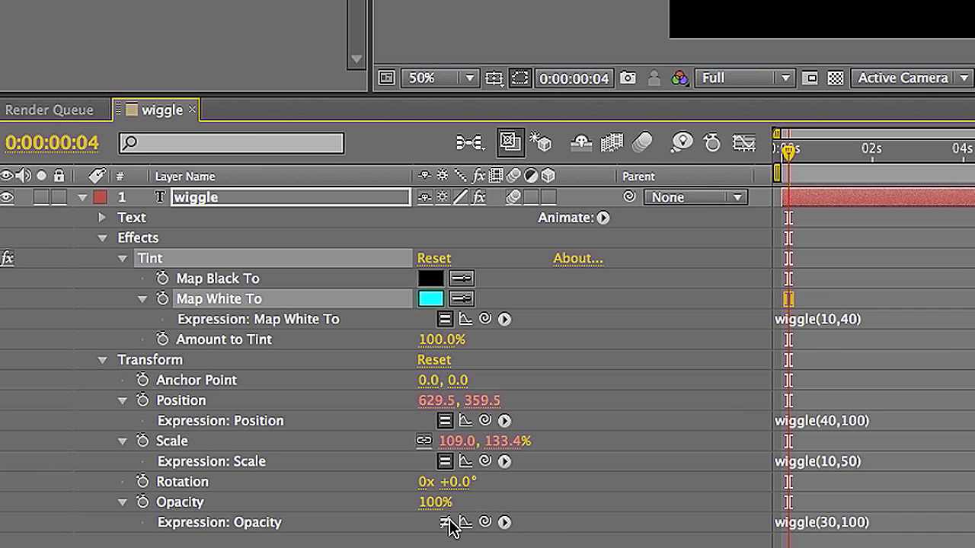
{"action": "left_click", "coordinate": [445, 522]}
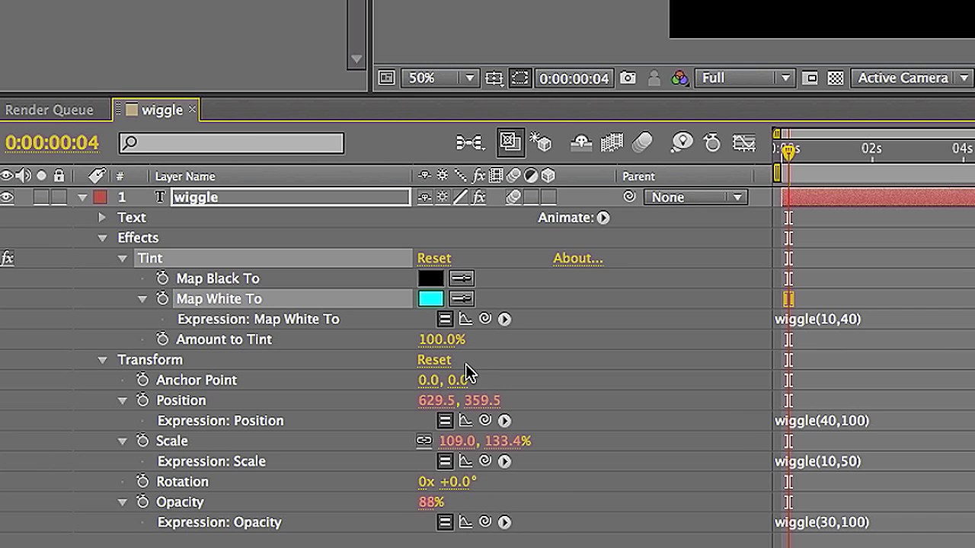
{"action": "left_click", "coordinate": [836, 79]}
{"action": "left_click_drag", "start_coordinate": [792, 153], "coordinate": [901, 176]}
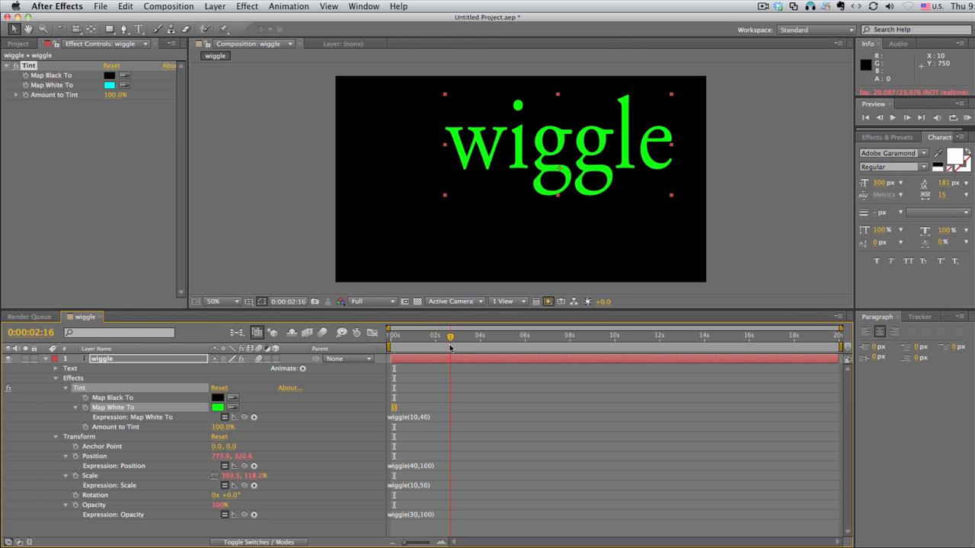
{"action": "left_click_drag", "start_coordinate": [450, 348], "coordinate": [365, 347]}
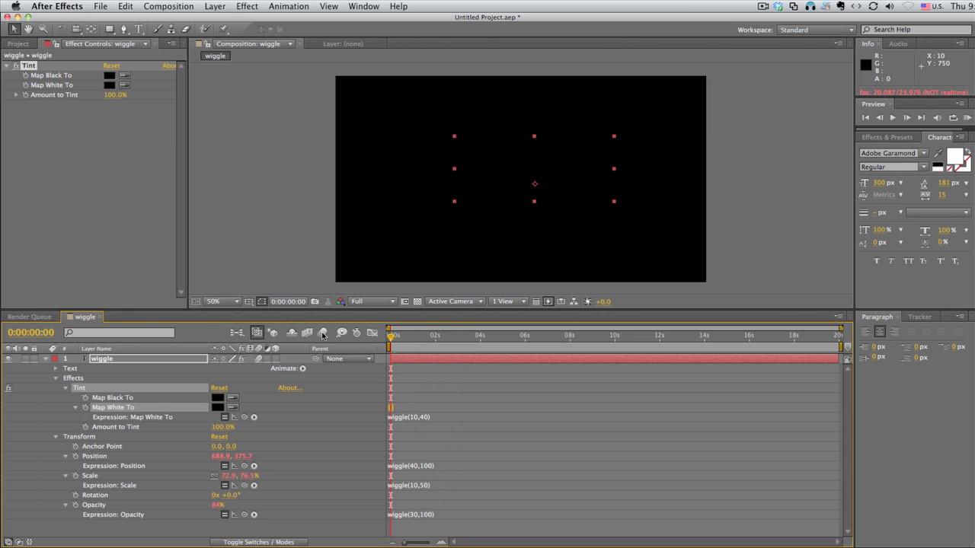
- Preview at Quarter resolution, then switch off the Map White To wiggle expression
{"action": "key", "text": "KP_0"}
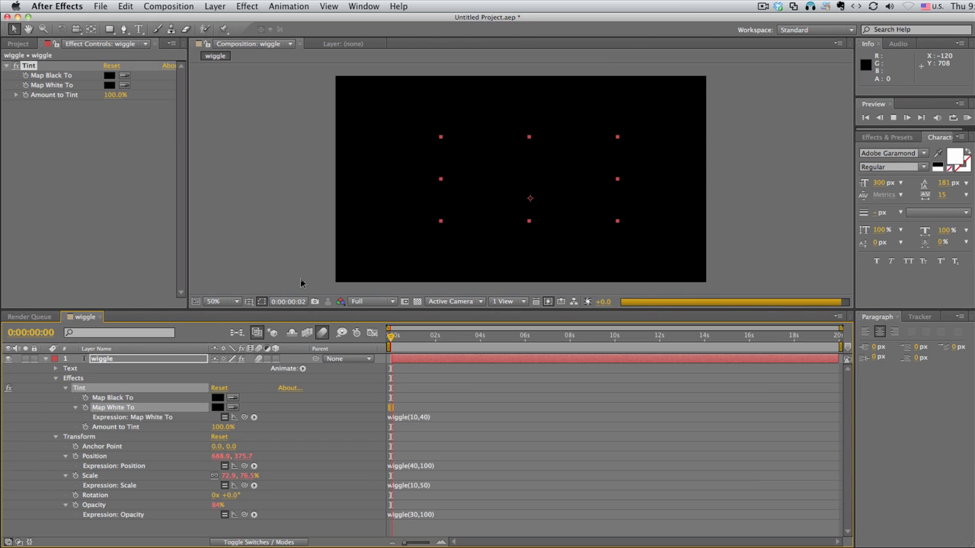
{"action": "left_click", "coordinate": [373, 302]}
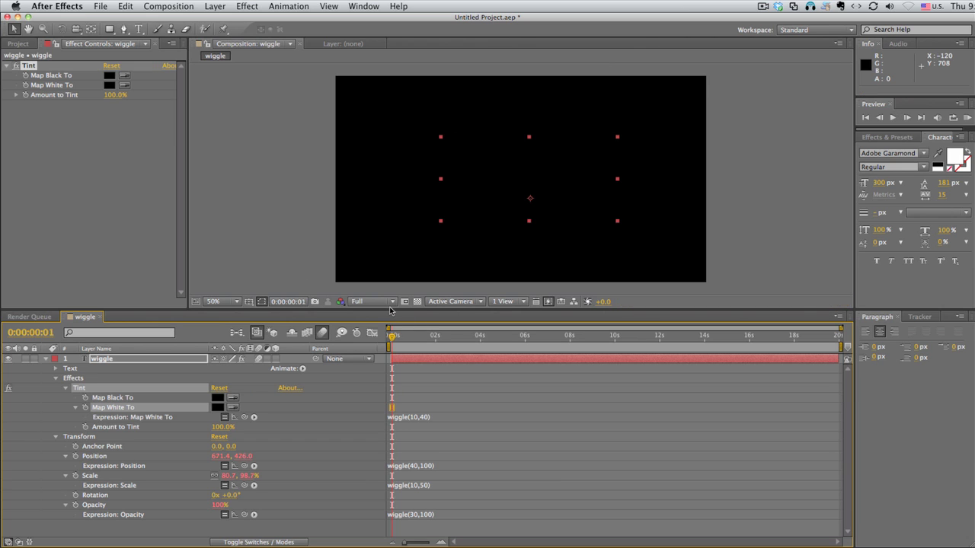
{"action": "left_click", "coordinate": [373, 301]}
{"action": "left_click", "coordinate": [374, 363]}
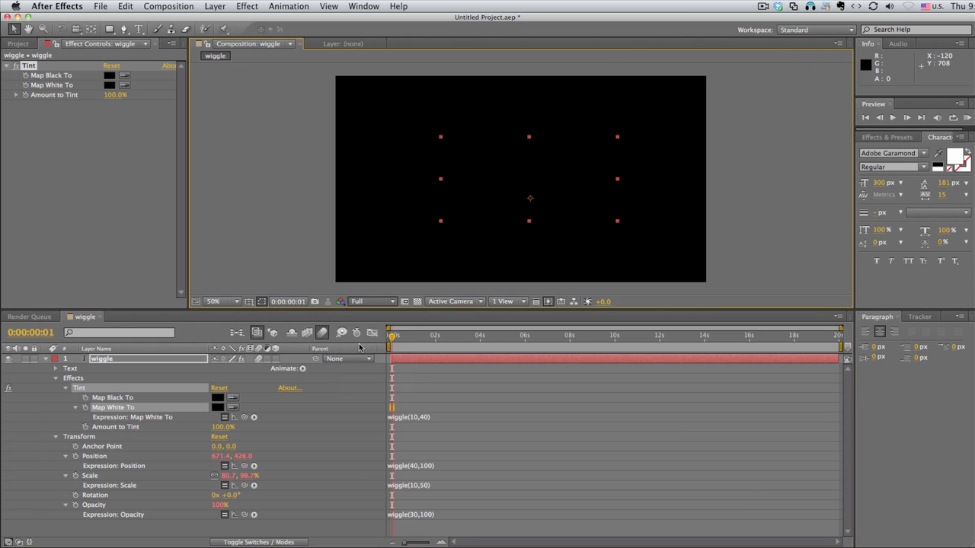
{"action": "key", "text": "KP_0"}
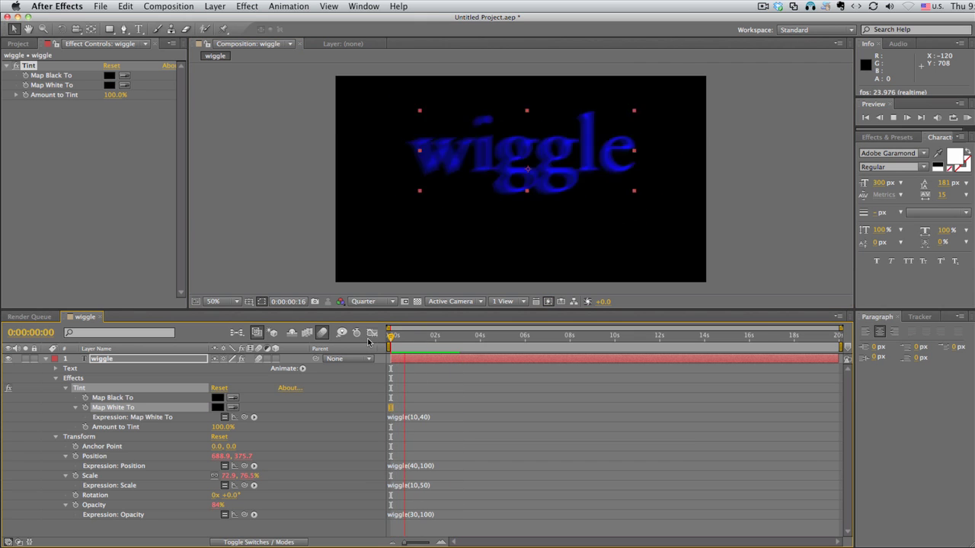
{"action": "left_click", "coordinate": [417, 342]}
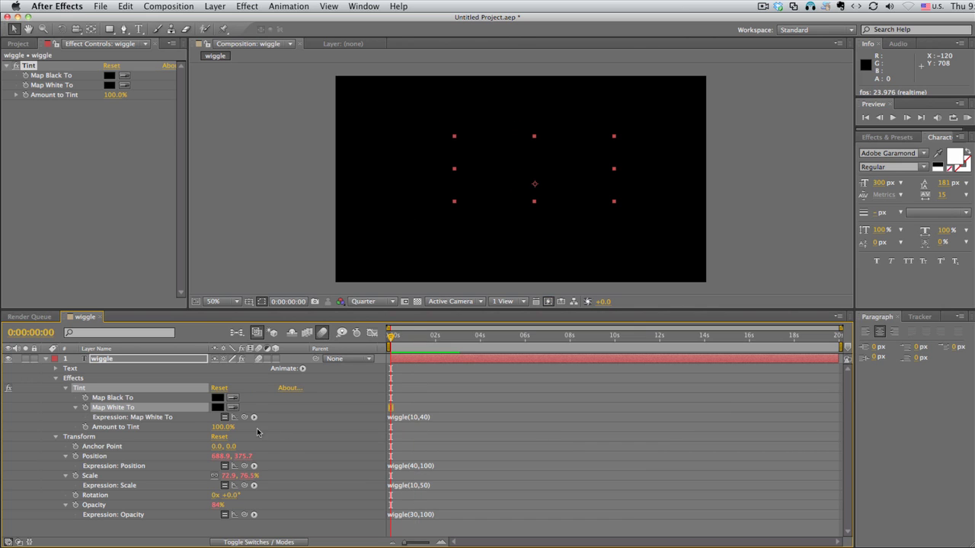
{"action": "left_click", "coordinate": [224, 417]}
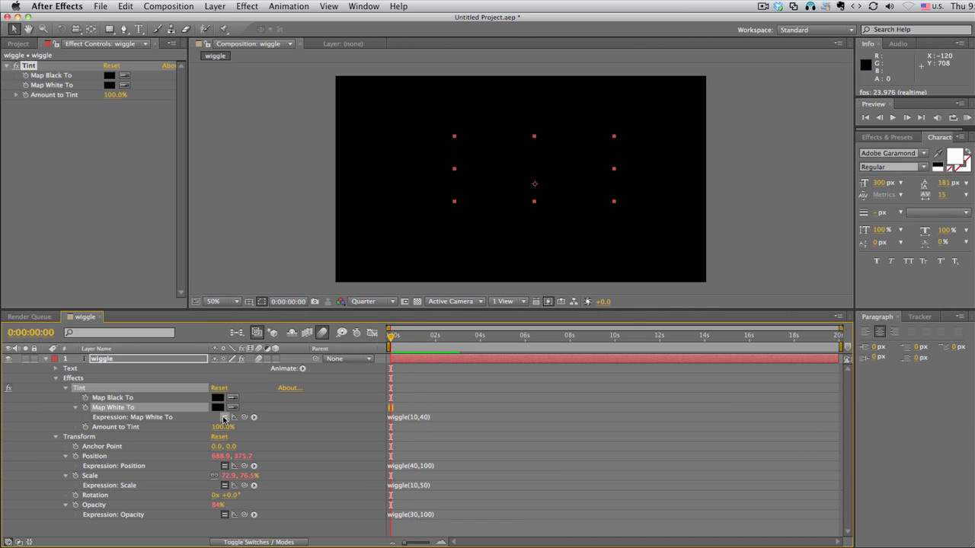
- Disable the Scale and Opacity wiggle expressions and motion blur, preview, then collapse Effects
{"action": "left_click", "coordinate": [225, 486]}
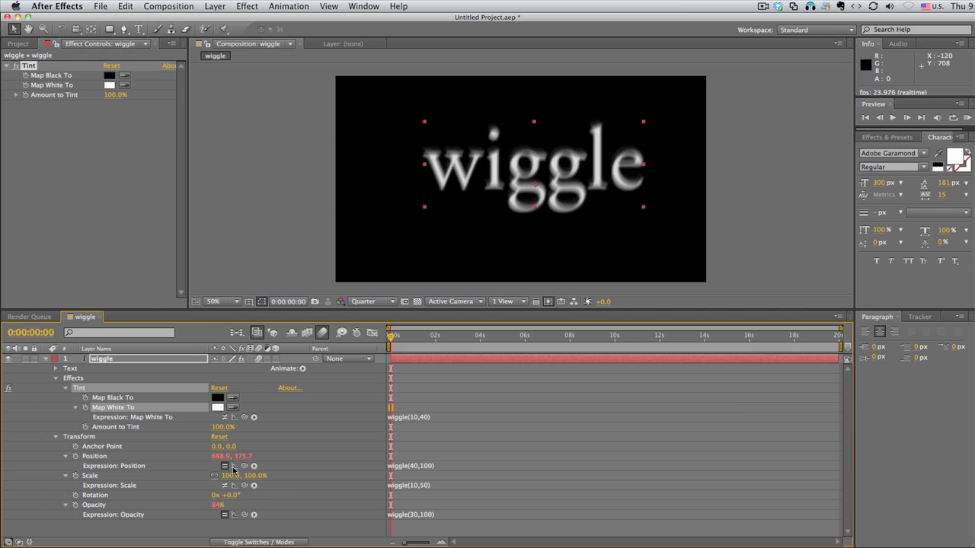
{"action": "left_click", "coordinate": [224, 515]}
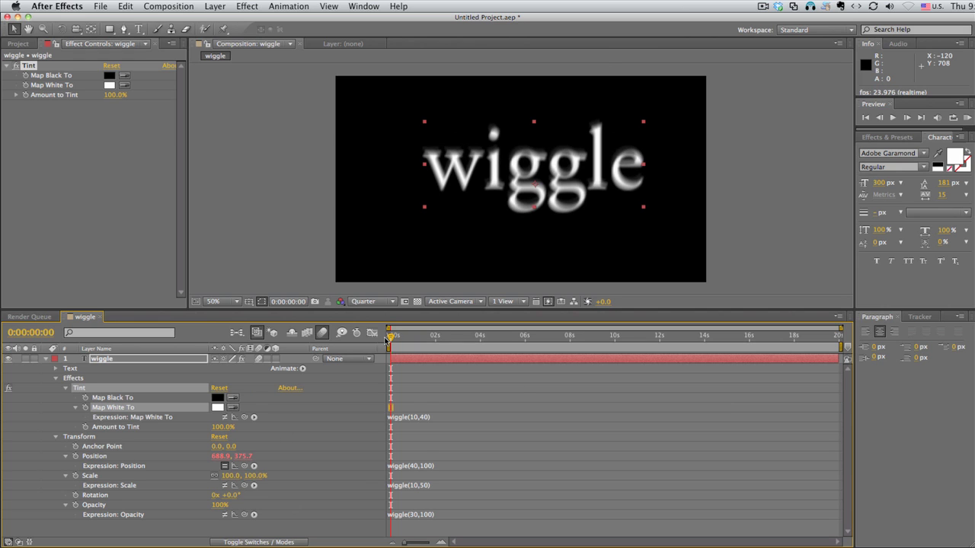
{"action": "left_click", "coordinate": [321, 332]}
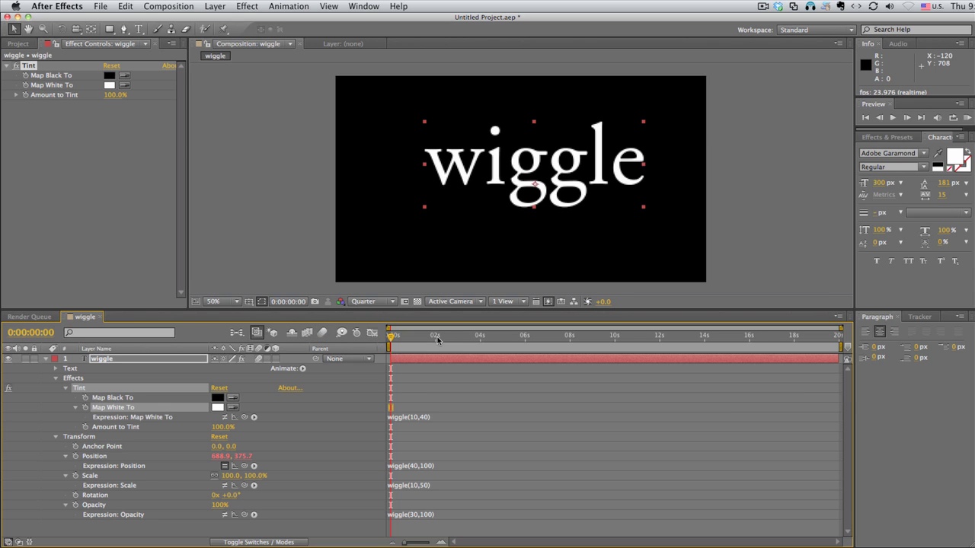
{"action": "key", "text": "space"}
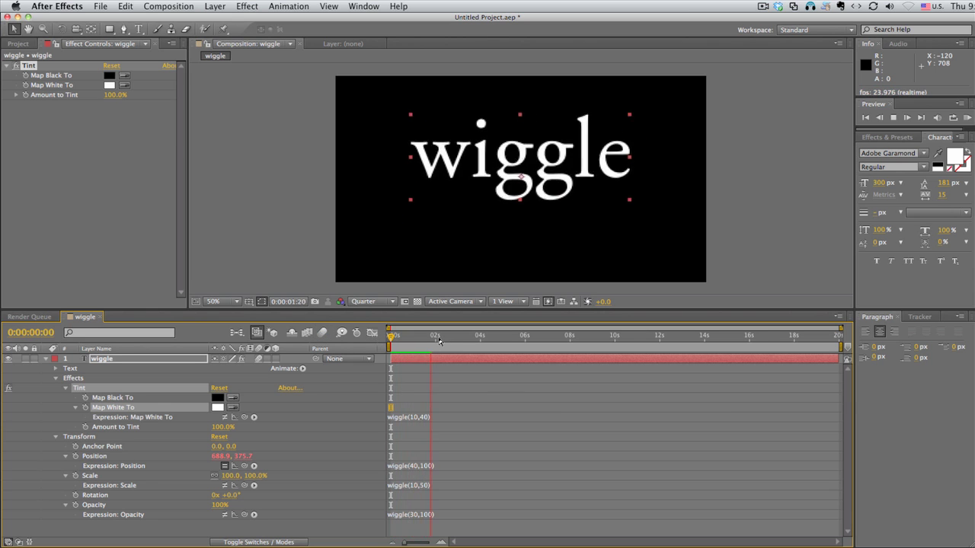
{"action": "key", "text": "space"}
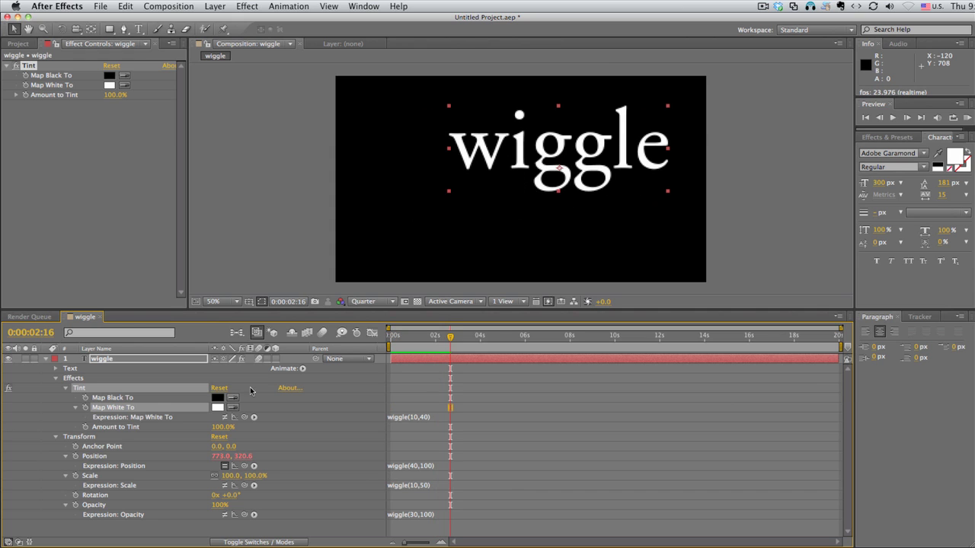
{"action": "left_click", "coordinate": [59, 385]}
{"action": "left_click", "coordinate": [61, 377]}
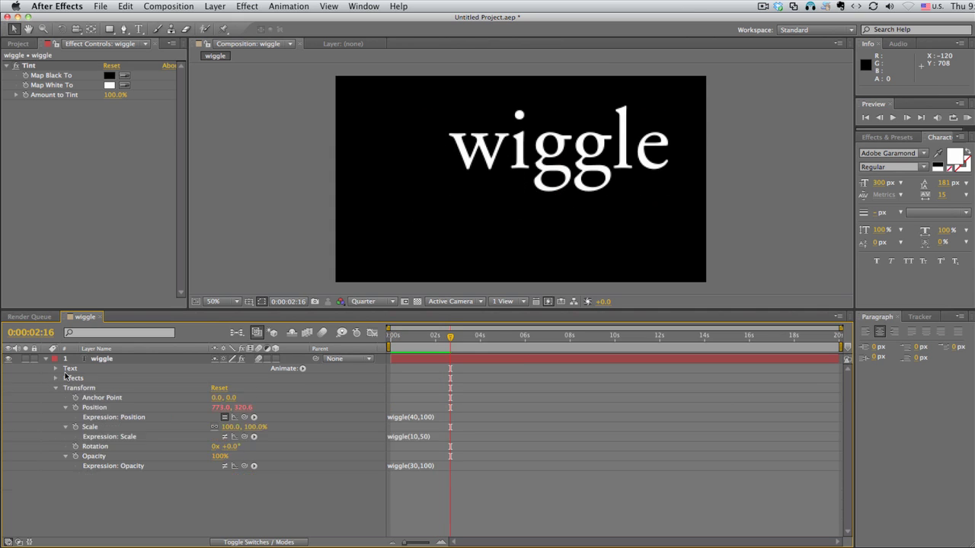
- Create a new Null Object layer named 'controller'
{"action": "left_click", "coordinate": [216, 6]}
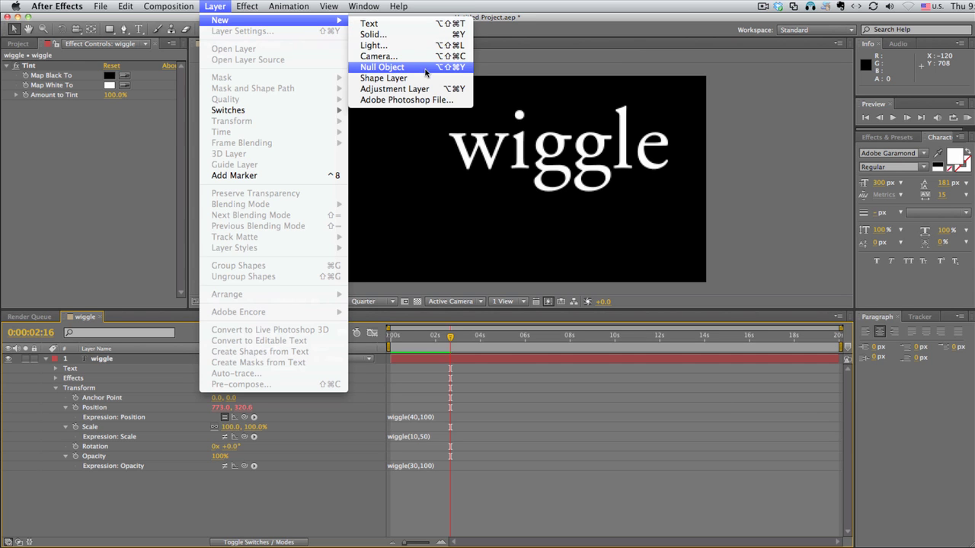
{"action": "left_click", "coordinate": [425, 68]}
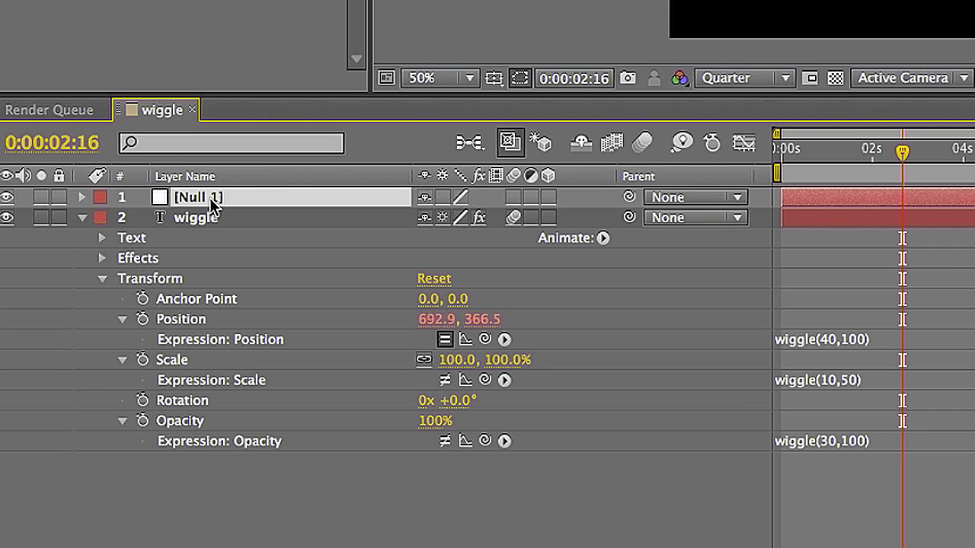
{"action": "key", "text": "Return"}
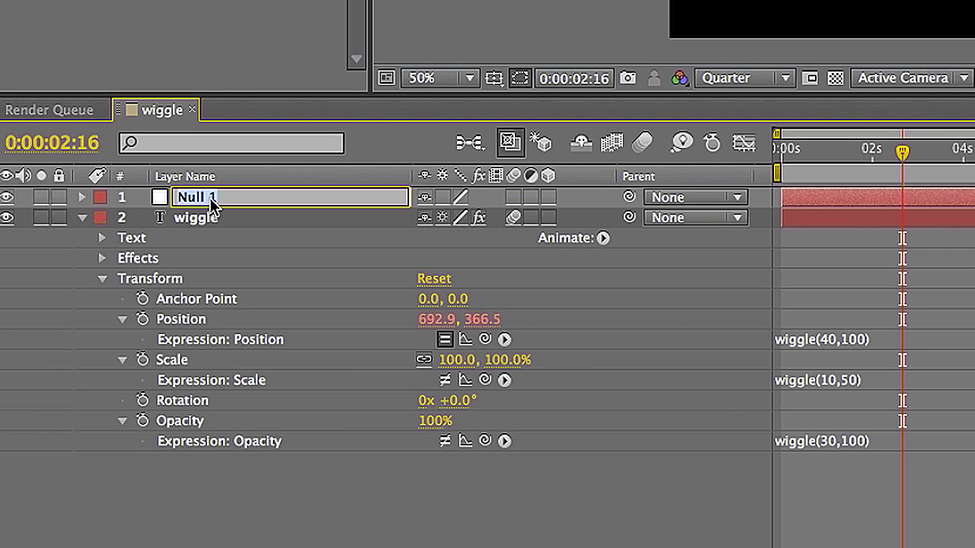
{"action": "type", "text": "controller"}
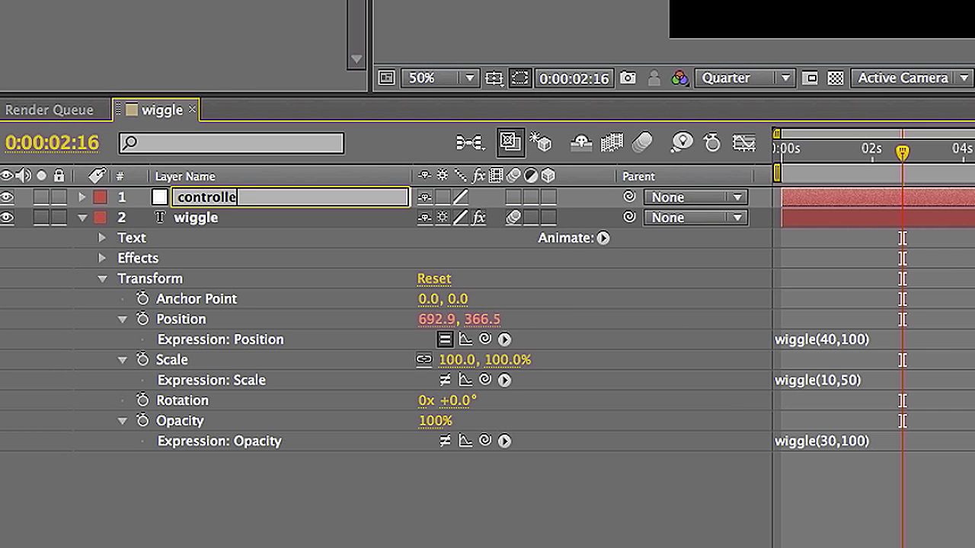
{"action": "key", "text": "Return"}
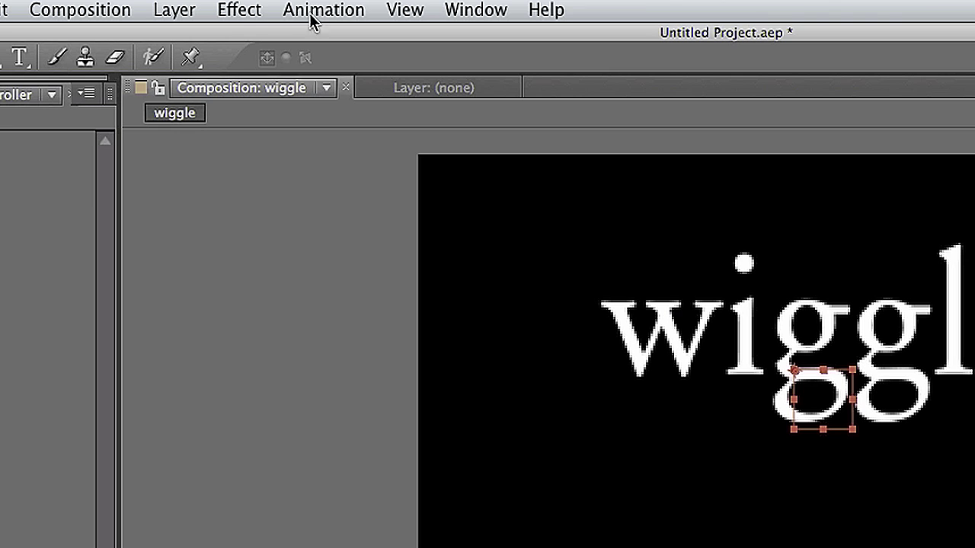
- Add a Slider Control effect to the controller layer and duplicate it
{"action": "left_click", "coordinate": [237, 10]}
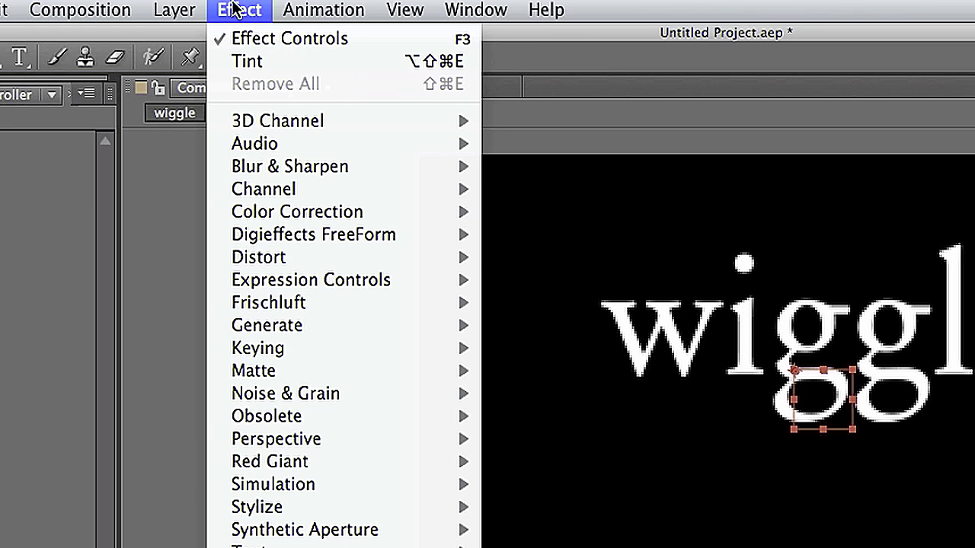
{"action": "mouse_move", "coordinate": [312, 127]}
{"action": "mouse_move", "coordinate": [306, 281]}
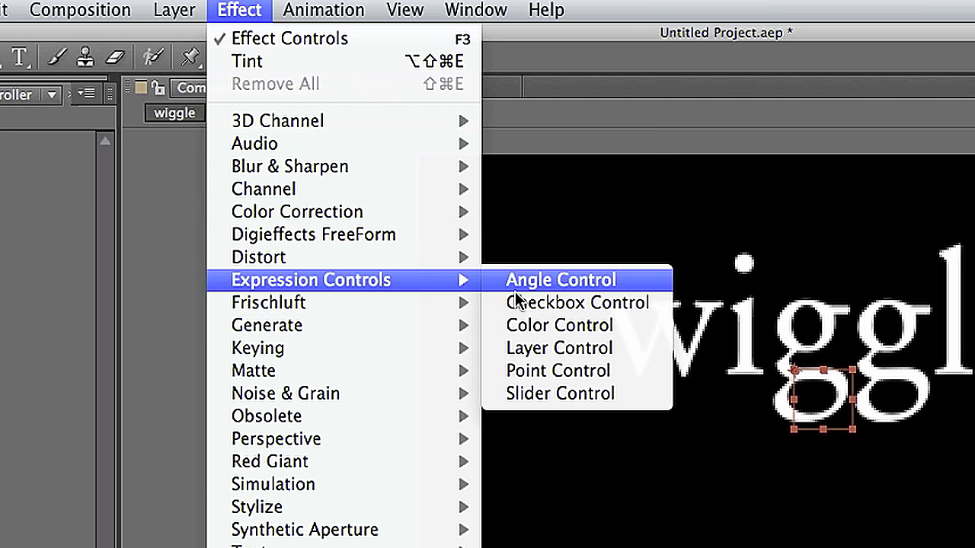
{"action": "left_click", "coordinate": [570, 394]}
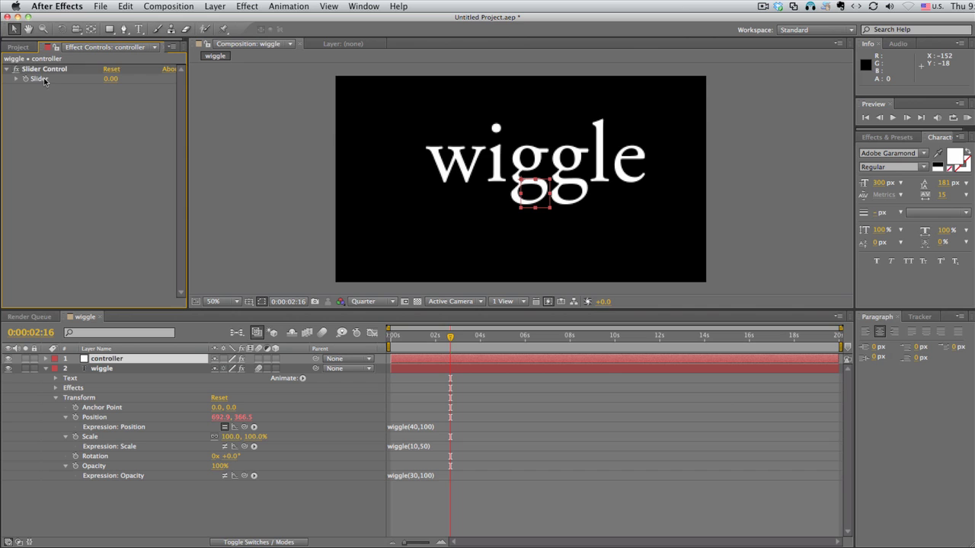
{"action": "left_click", "coordinate": [46, 71]}
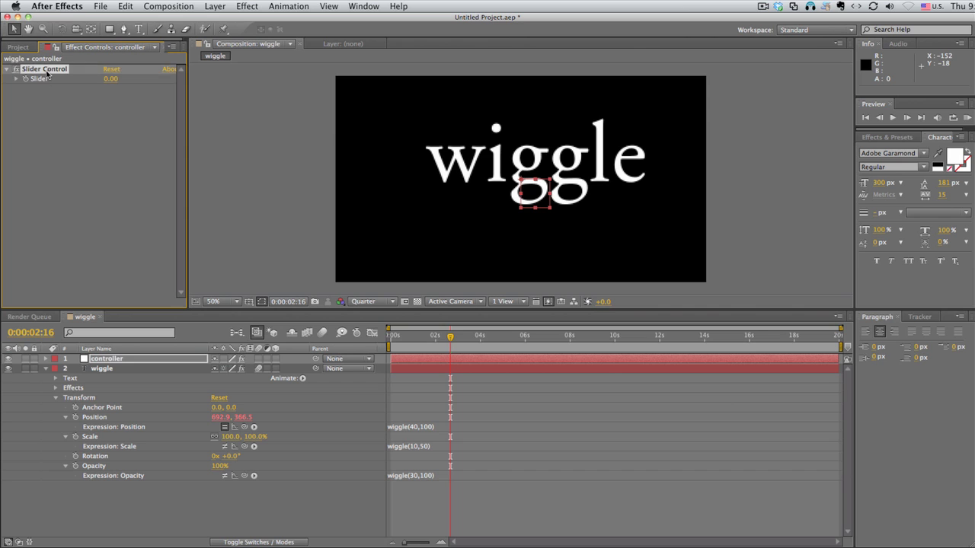
{"action": "key", "text": "super+d"}
- Rename the two slider effects 'persecond' and 'distance'
{"action": "left_click", "coordinate": [54, 116]}
{"action": "left_click", "coordinate": [52, 70]}
{"action": "key", "text": "Return"}
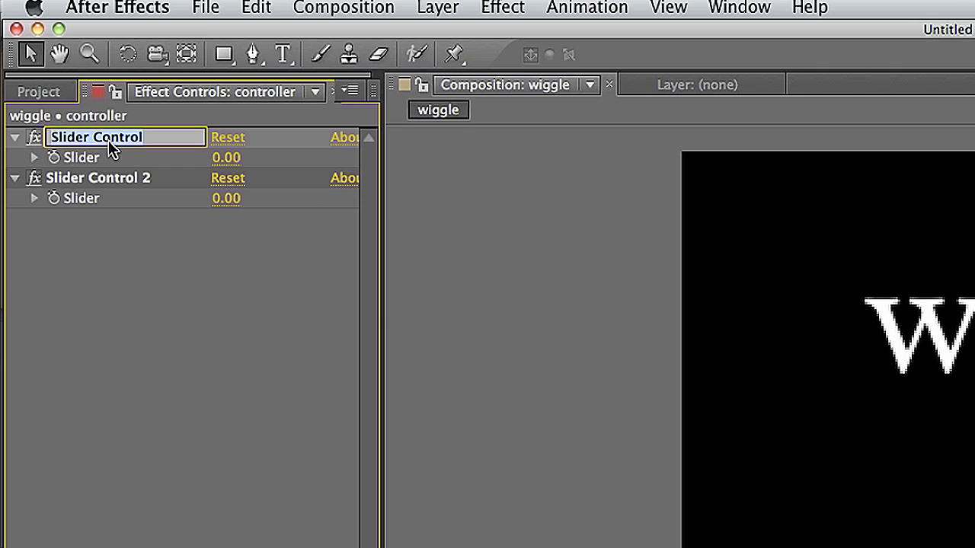
{"action": "type", "text": "per"}
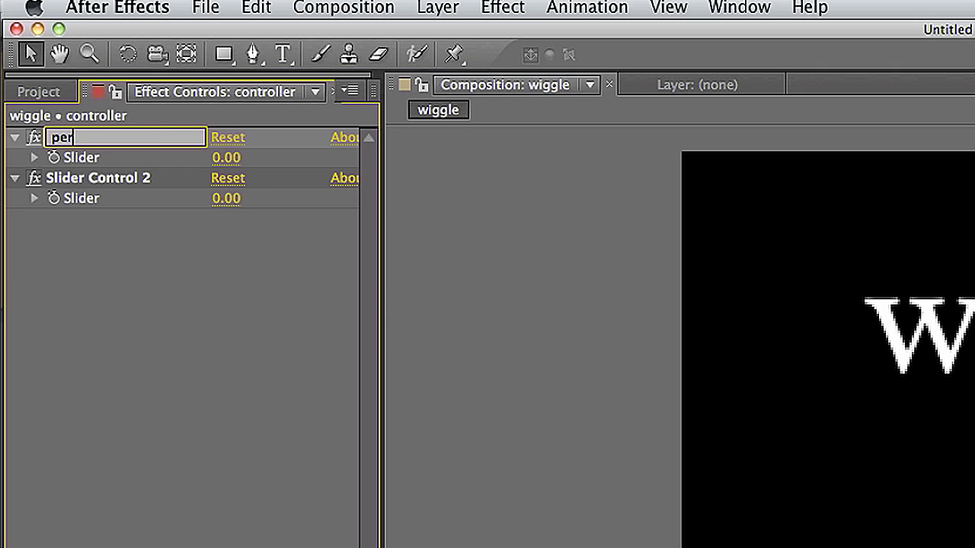
{"action": "type", "text": "second"}
{"action": "key", "text": "Return"}
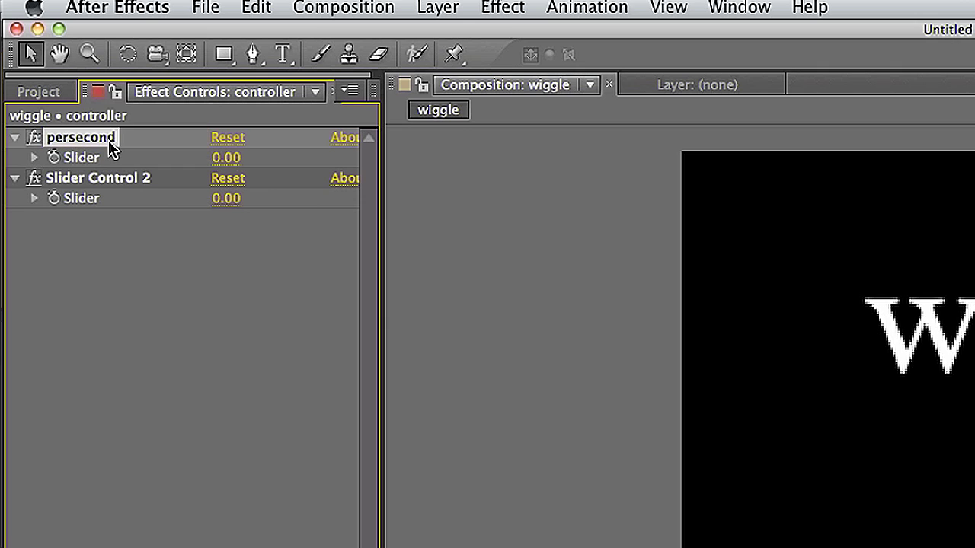
{"action": "left_click", "coordinate": [102, 177]}
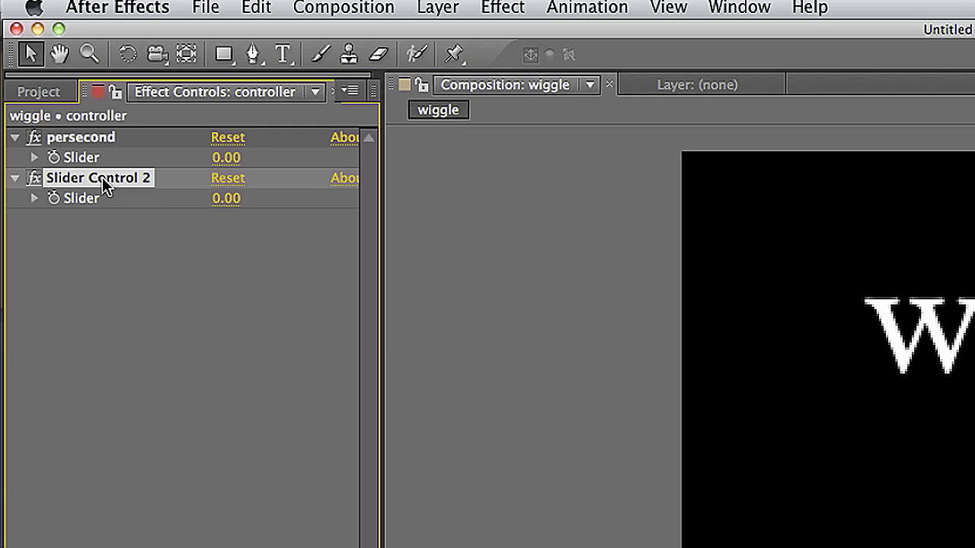
{"action": "key", "text": "Return"}
{"action": "type", "text": "distanc"}
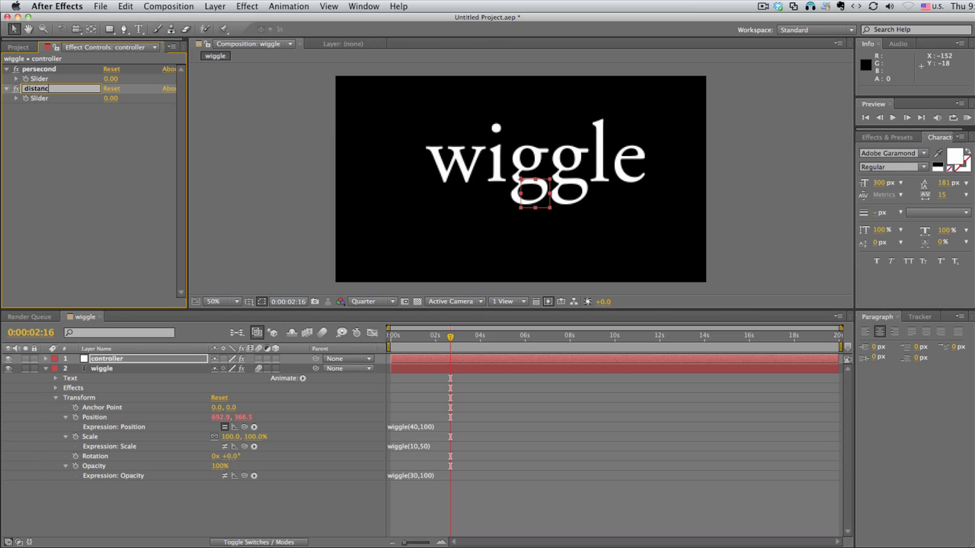
{"action": "type", "text": "e"}
{"action": "key", "text": "Return"}
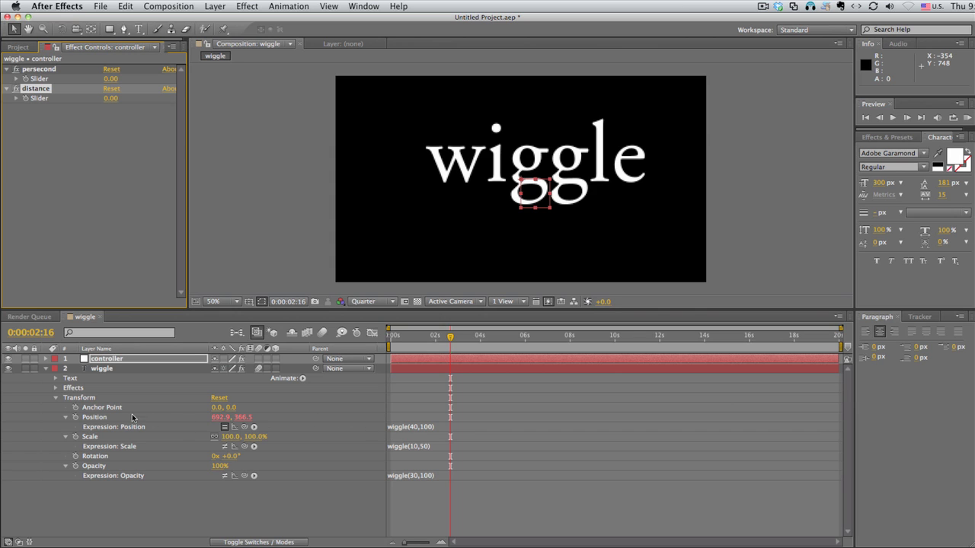
- Open the Position expression wiggle(40,100) for editing and select the frequency value 40
{"action": "left_click", "coordinate": [94, 417]}
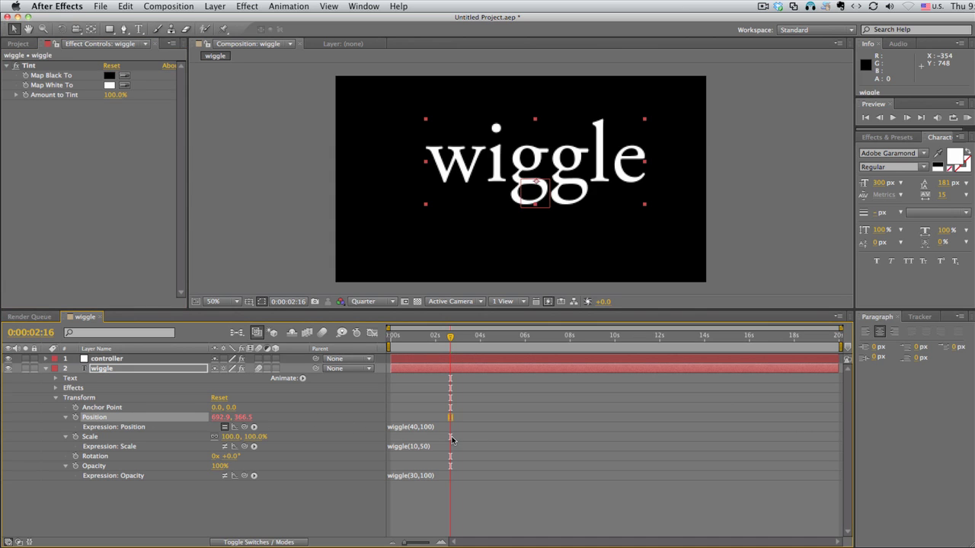
{"action": "left_click", "coordinate": [408, 429]}
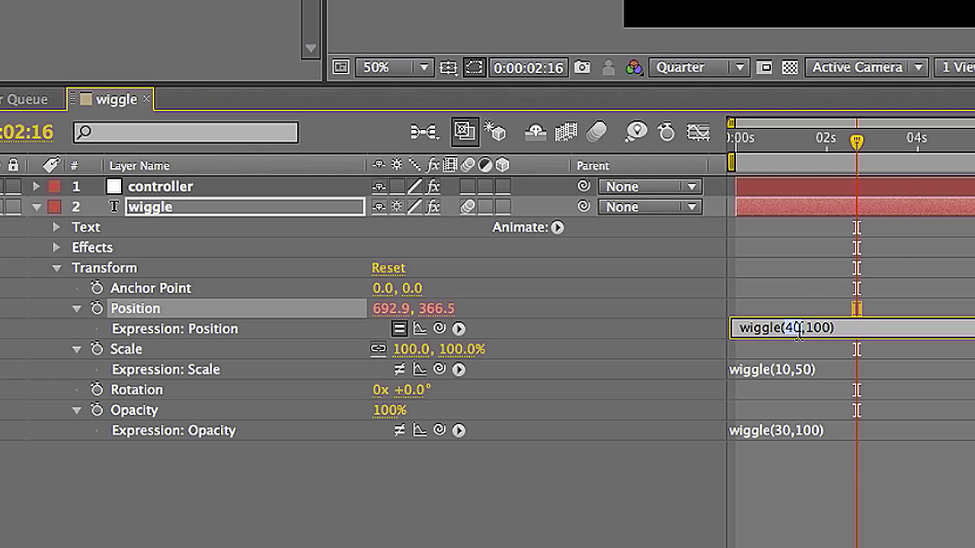
{"action": "double_click", "coordinate": [794, 328]}
- Expand the controller layer's Effects to show the persecond and distance sliders
{"action": "left_click", "coordinate": [37, 186]}
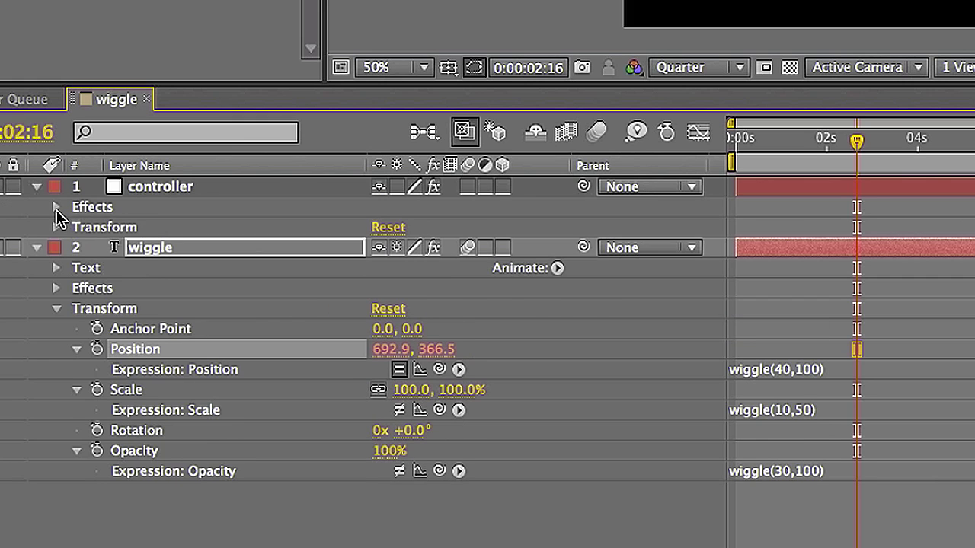
{"action": "left_click", "coordinate": [55, 208]}
{"action": "left_click", "coordinate": [76, 227]}
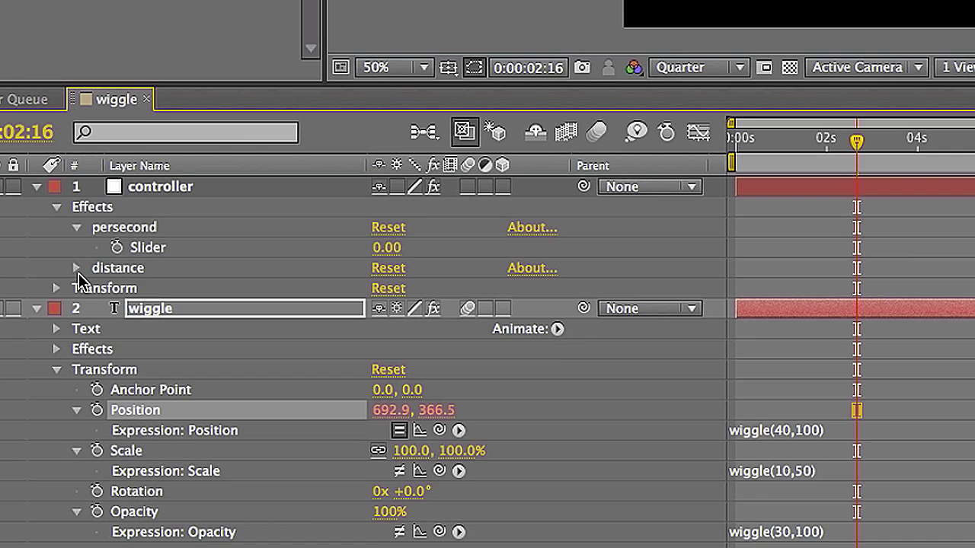
{"action": "left_click", "coordinate": [77, 268]}
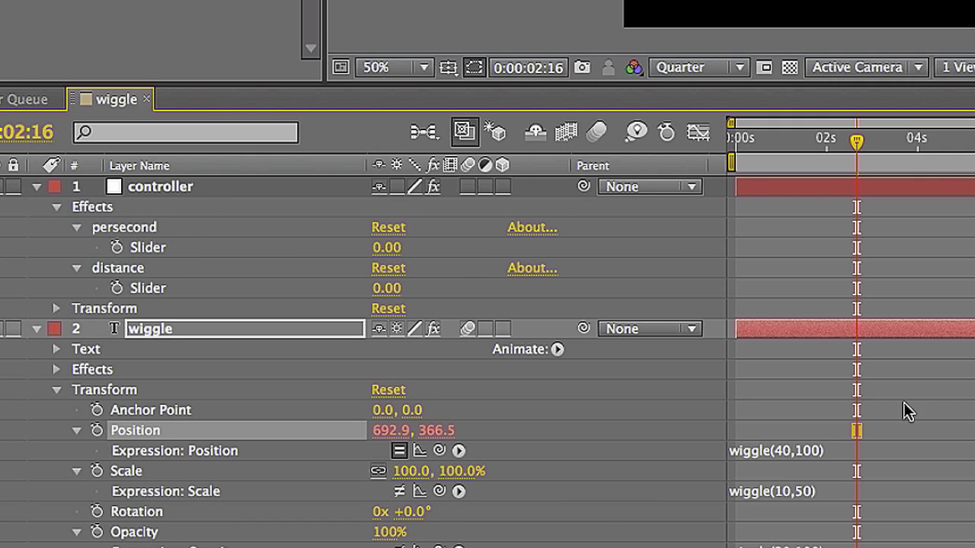
- Pick-whip the 40 to the persecond slider and 100 to the distance slider, then preview
{"action": "left_click", "coordinate": [797, 454]}
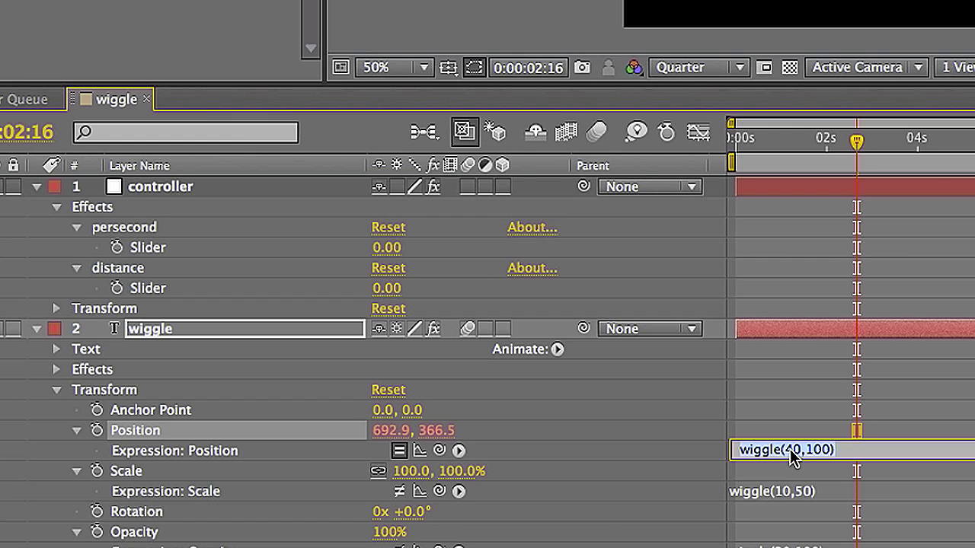
{"action": "left_click", "coordinate": [800, 450]}
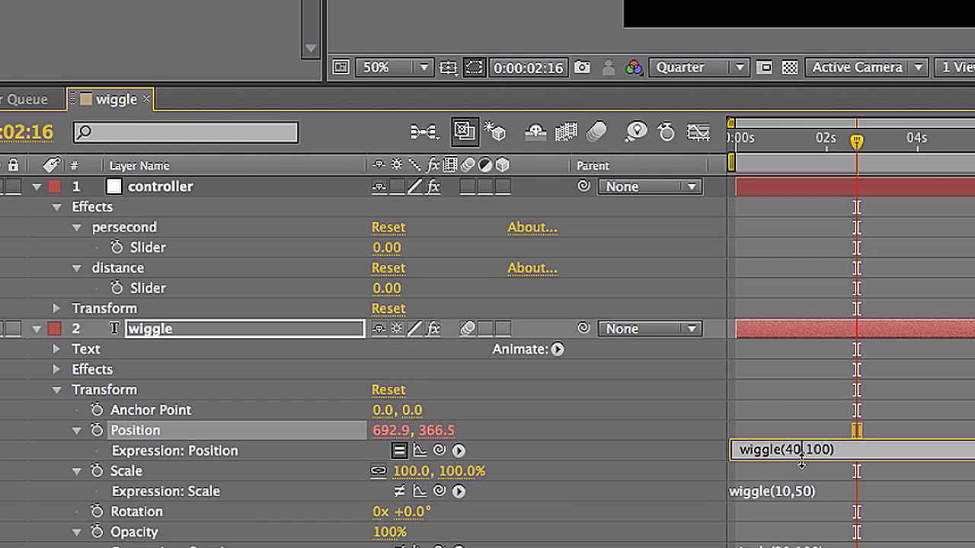
{"action": "left_click_drag", "start_coordinate": [800, 450], "coordinate": [784, 450]}
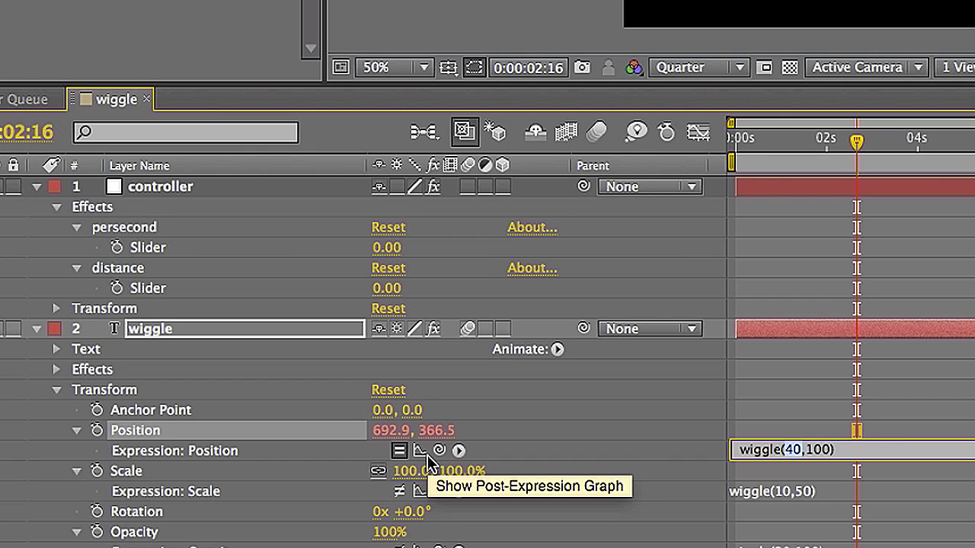
{"action": "left_click_drag", "start_coordinate": [439, 449], "coordinate": [144, 248]}
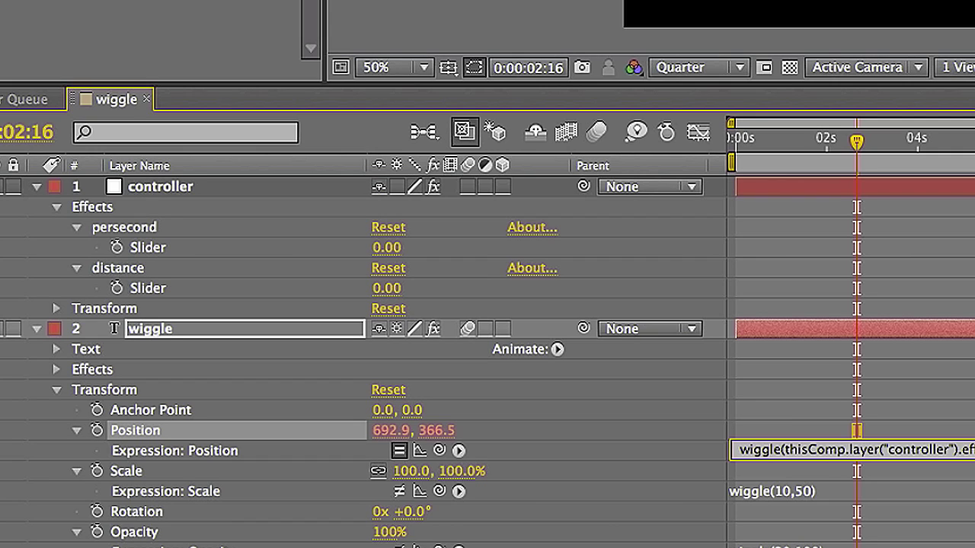
{"action": "left_click_drag", "start_coordinate": [439, 450], "coordinate": [131, 285]}
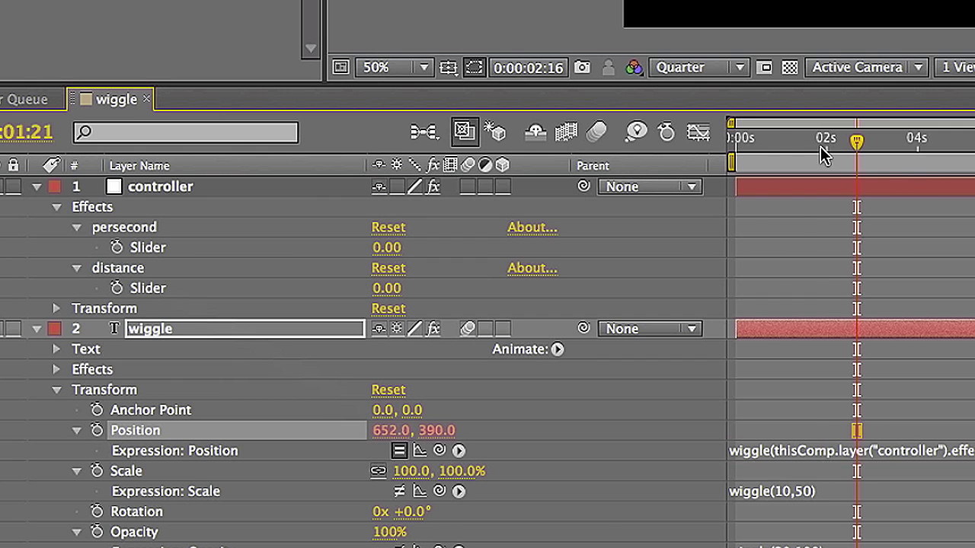
{"action": "left_click_drag", "start_coordinate": [820, 147], "coordinate": [623, 144]}
{"action": "key", "text": "space"}
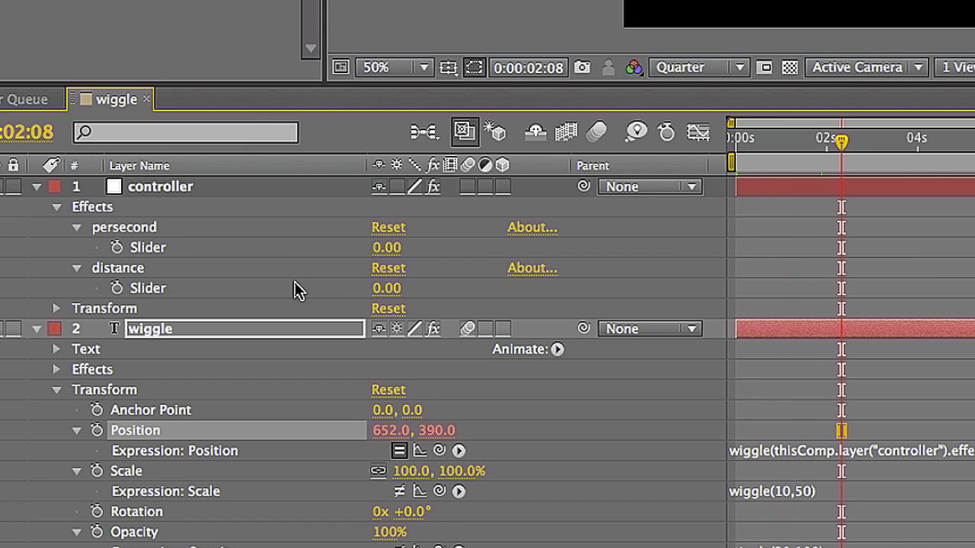
- Set persecond to 10 and distance to 50, then preview the wiggle
{"action": "left_click", "coordinate": [133, 230]}
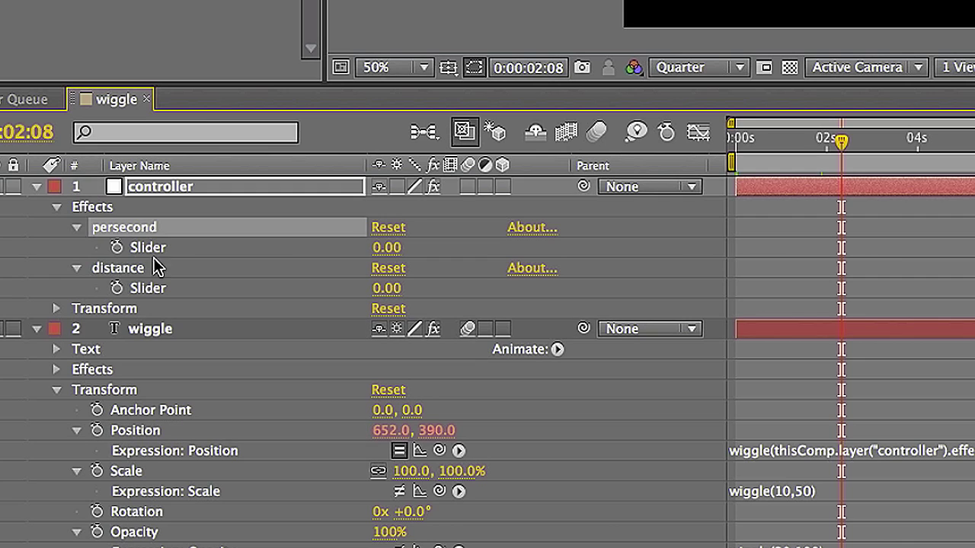
{"action": "left_click", "coordinate": [150, 267]}
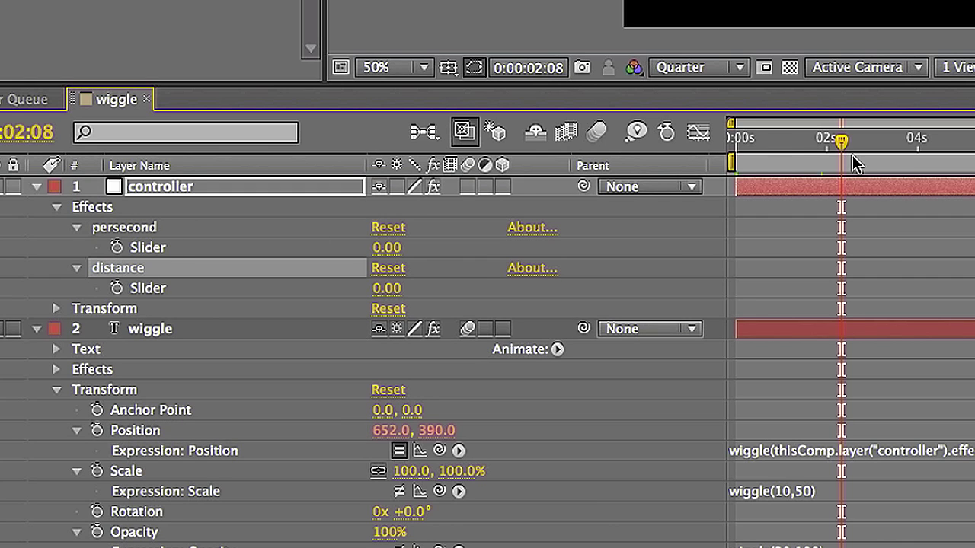
{"action": "left_click_drag", "start_coordinate": [853, 164], "coordinate": [685, 163]}
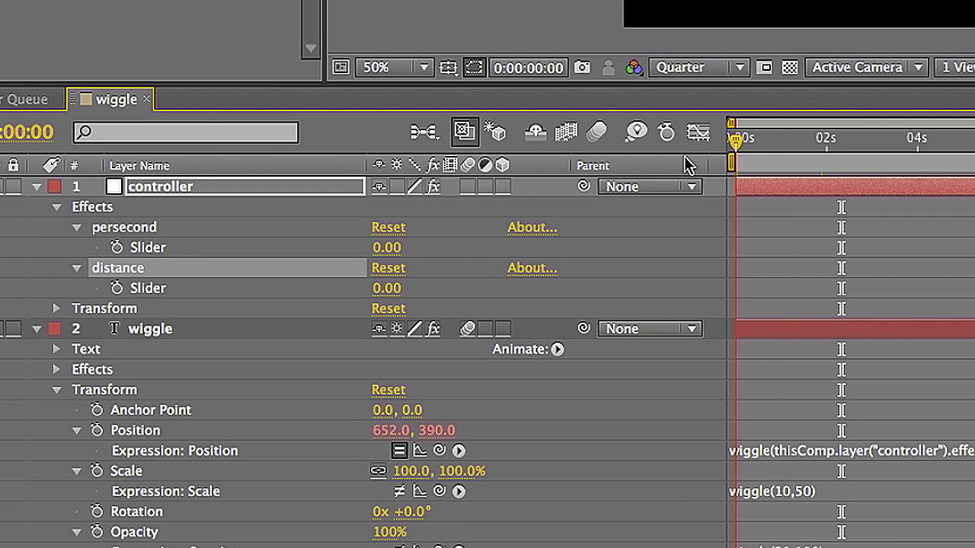
{"action": "left_click", "coordinate": [385, 247]}
{"action": "type", "text": "10"}
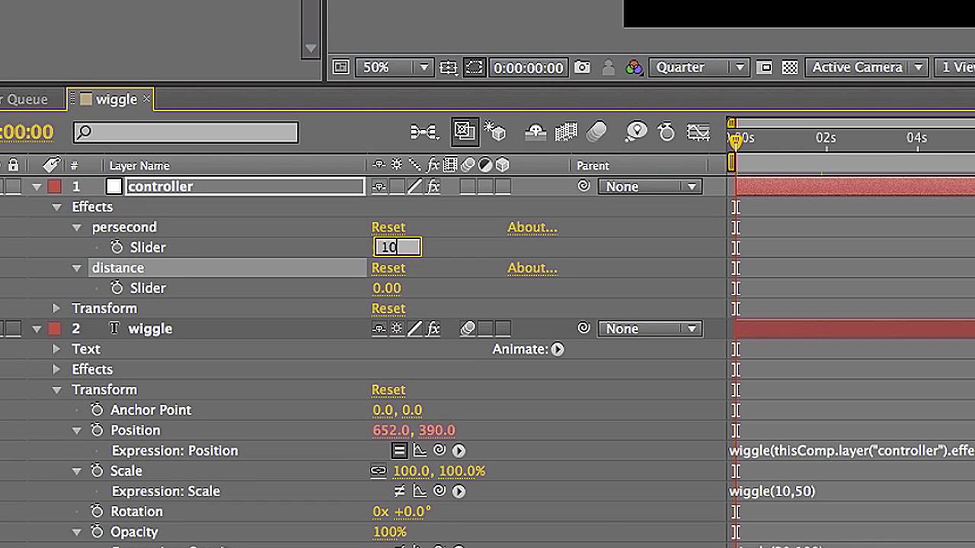
{"action": "left_click", "coordinate": [384, 288]}
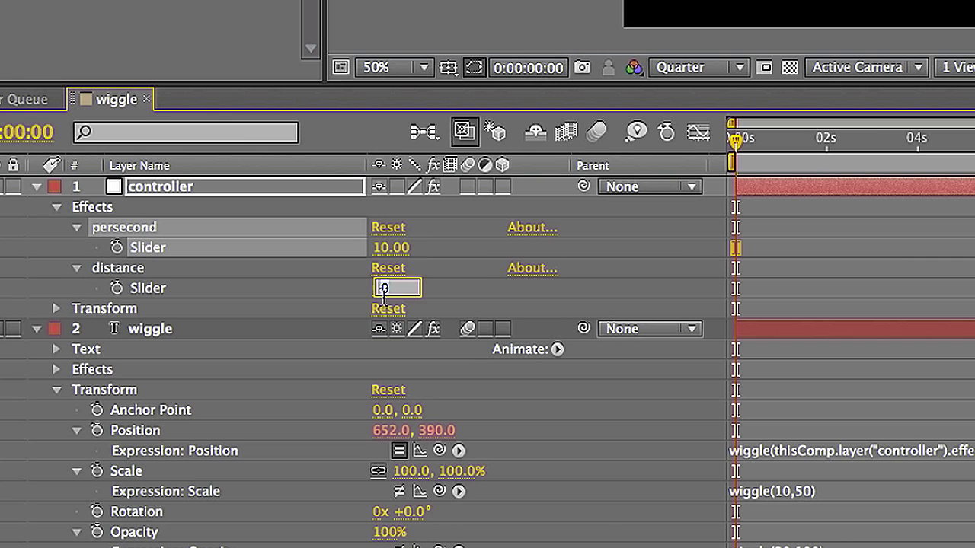
{"action": "type", "text": "50"}
{"action": "key", "text": "Return"}
{"action": "key", "text": "space"}
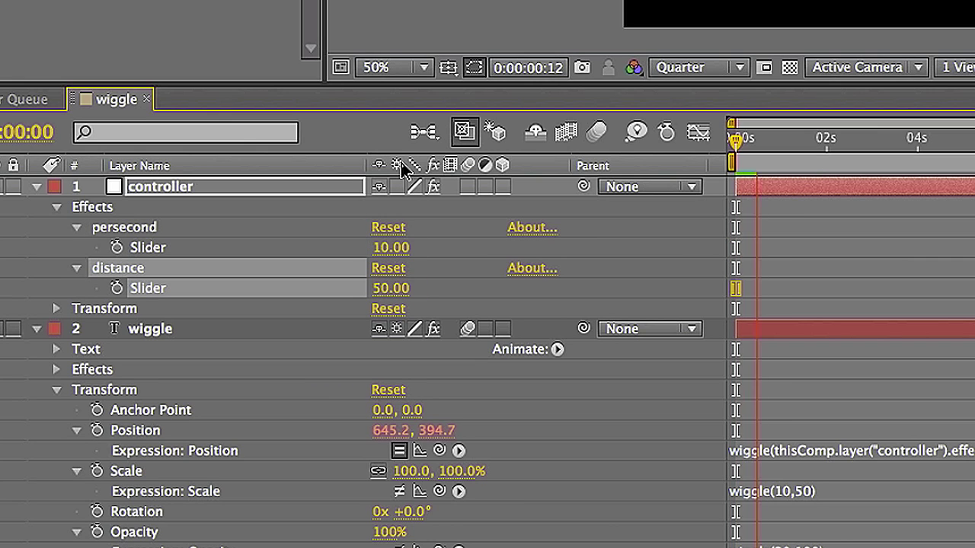
- Keyframe both sliders at 1:19, then set them to 0 two frames later
{"action": "left_click", "coordinate": [116, 248]}
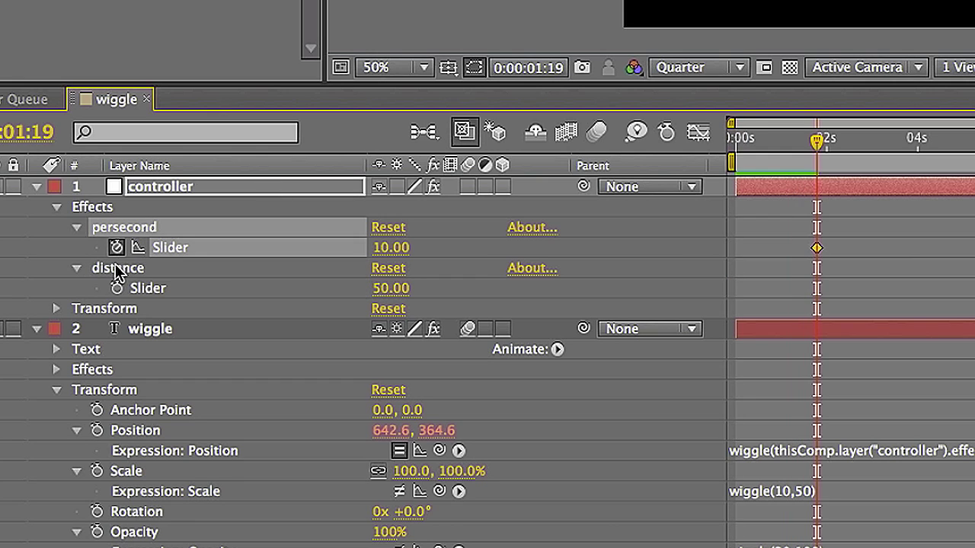
{"action": "left_click", "coordinate": [117, 288]}
{"action": "key", "text": "Page_Down"}
{"action": "key", "text": "Page_Down"}
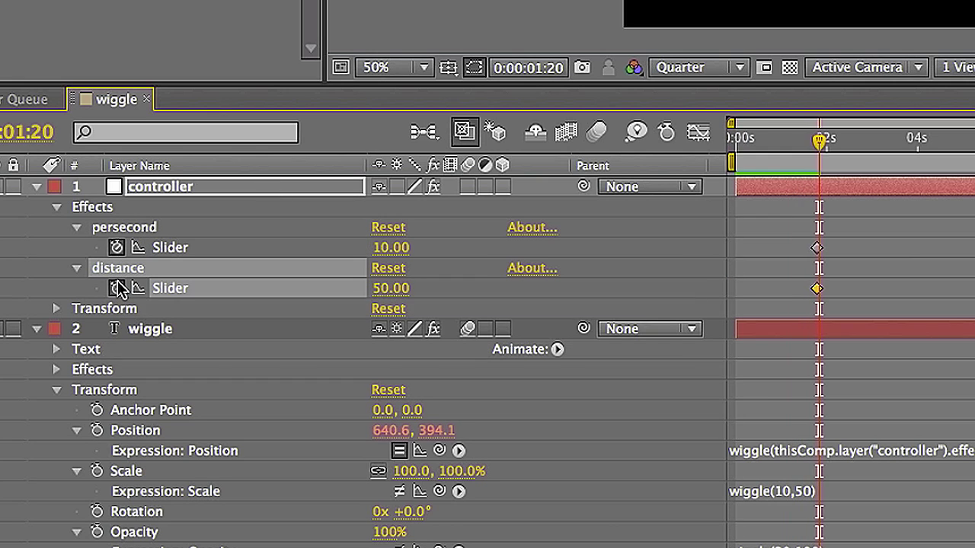
{"action": "left_click", "coordinate": [390, 248]}
{"action": "type", "text": "0"}
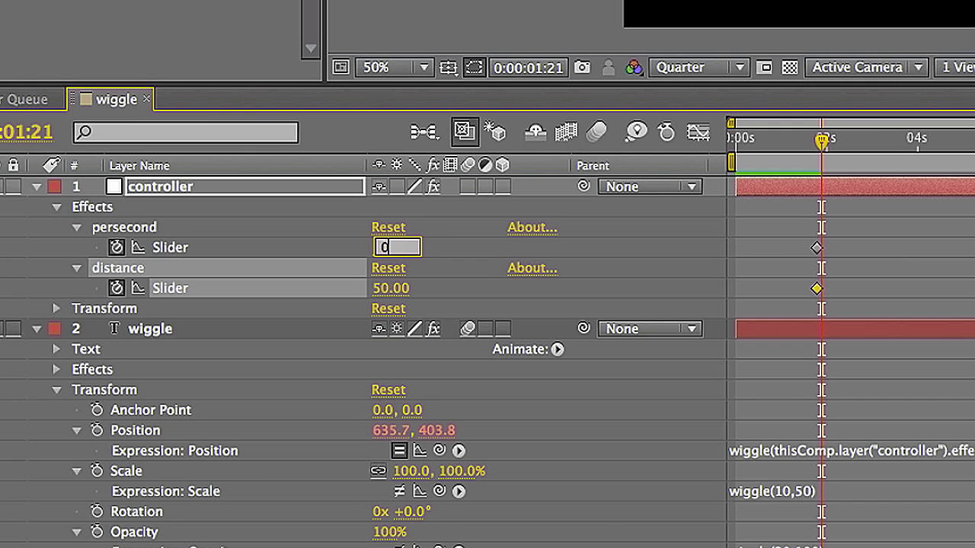
{"action": "left_click", "coordinate": [390, 290]}
{"action": "key", "text": "Return"}
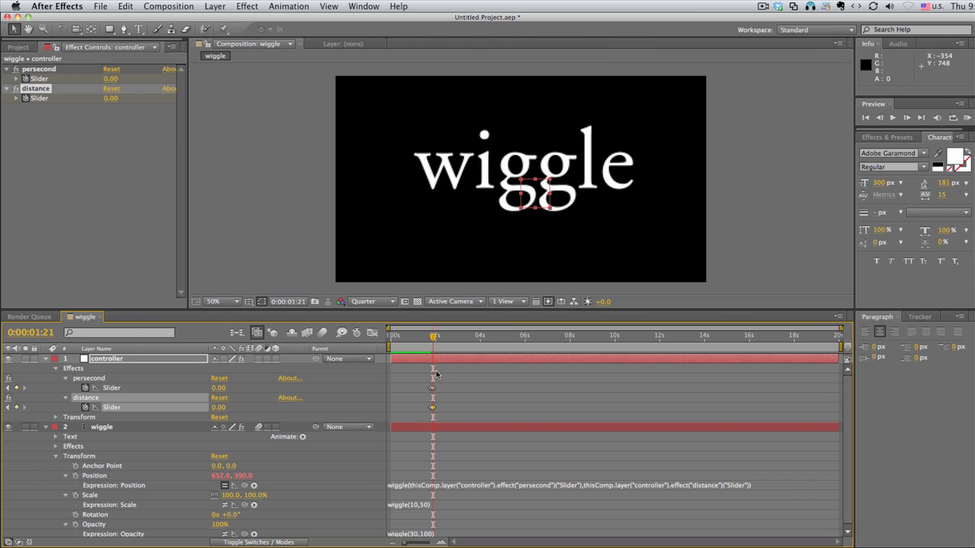
- Move the persecond and distance keyframes to spread the ramp to 0 across 1.4–2.1 seconds, then preview
{"action": "left_click", "coordinate": [425, 349]}
{"action": "key", "text": "space"}
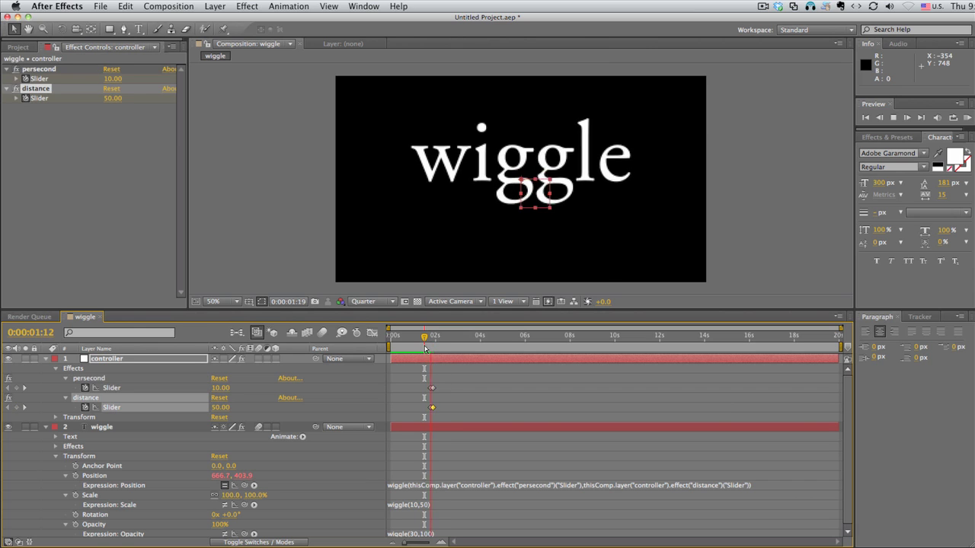
{"action": "left_click", "coordinate": [436, 390]}
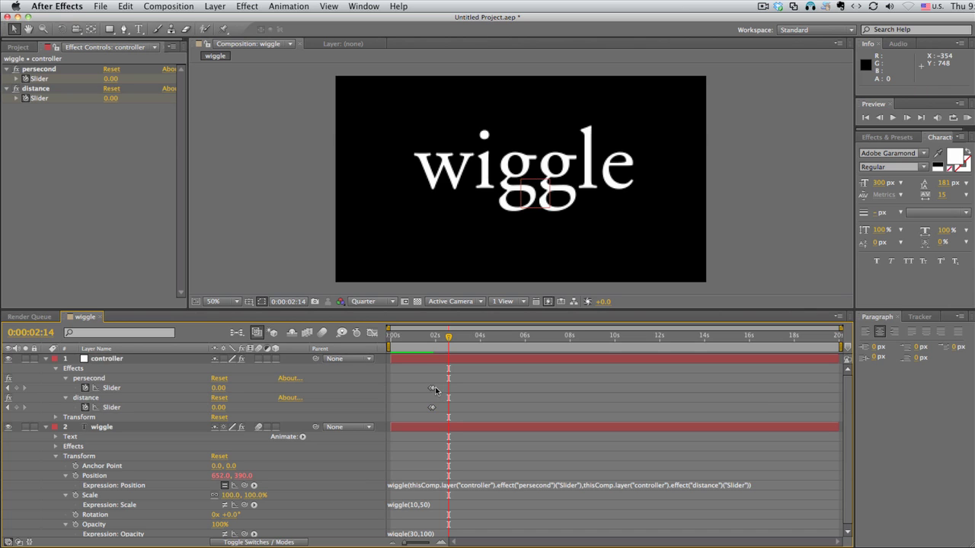
{"action": "left_click", "coordinate": [435, 389]}
{"action": "left_click", "coordinate": [436, 409]}
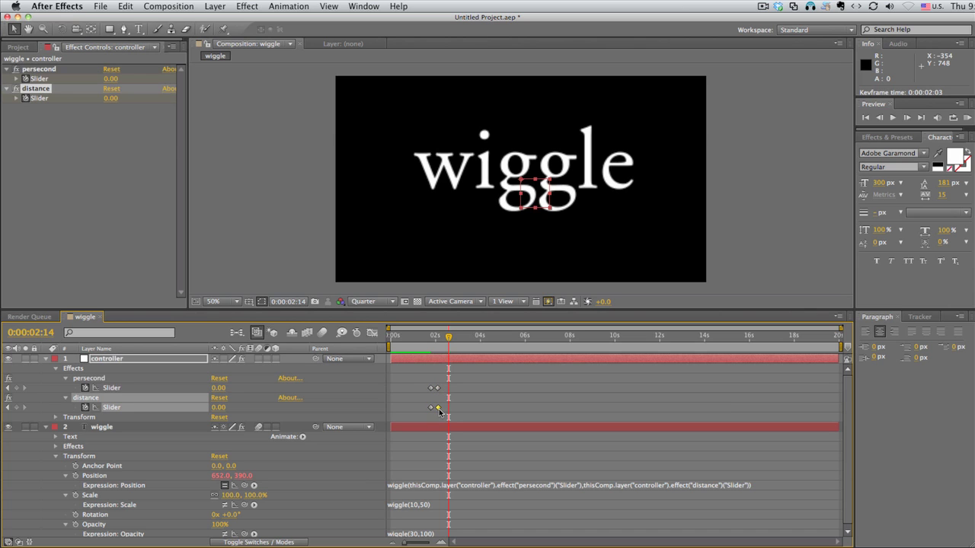
{"action": "key", "text": "KP_0"}
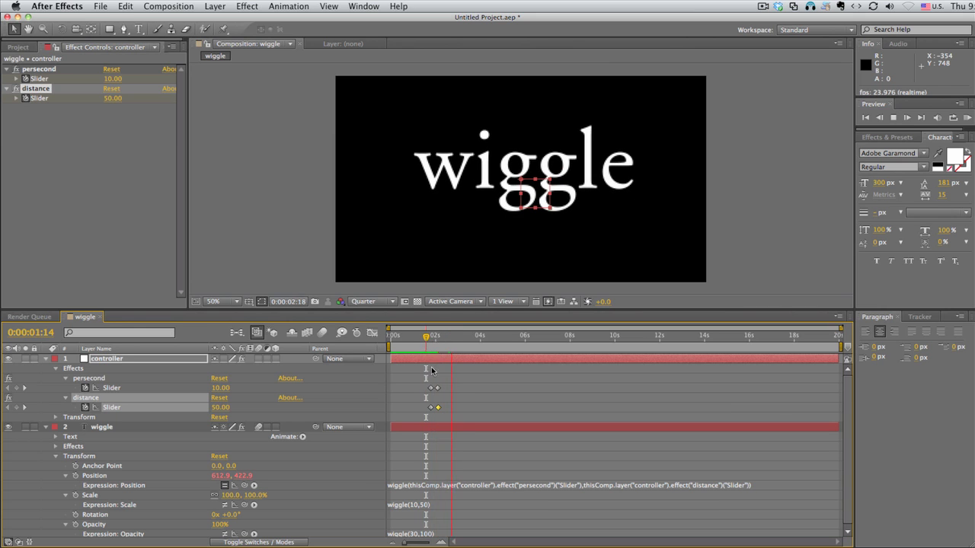
{"action": "left_click", "coordinate": [428, 388]}
{"action": "left_click", "coordinate": [431, 388]}
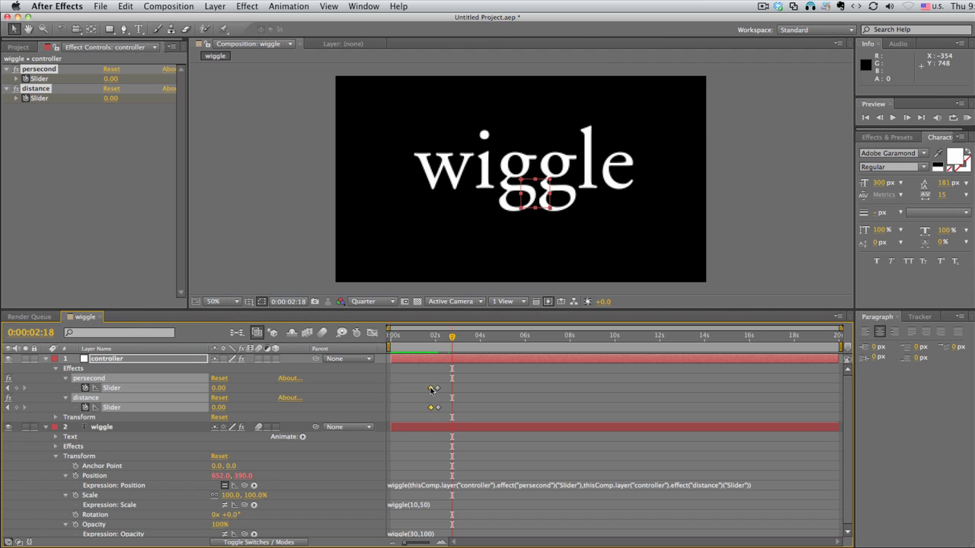
{"action": "key", "text": "KP_0"}
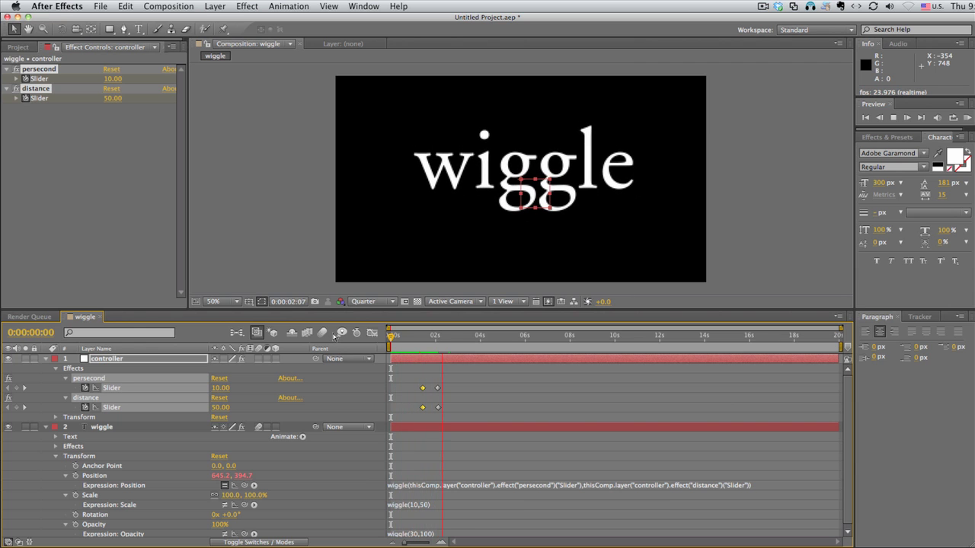
{"action": "key", "text": "space"}
{"action": "left_click", "coordinate": [486, 389]}
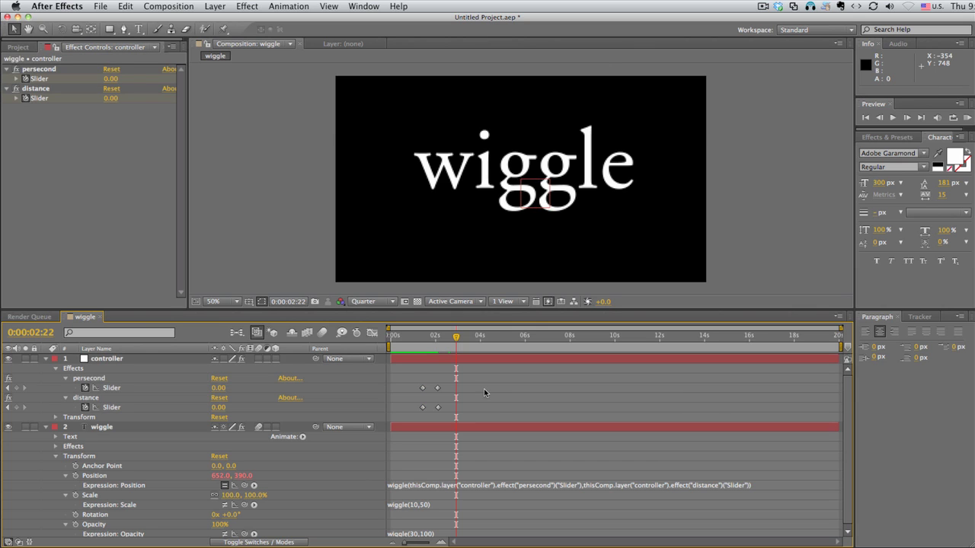
{"action": "left_click", "coordinate": [454, 336]}
{"action": "left_click_drag", "start_coordinate": [414, 340], "coordinate": [390, 338]}
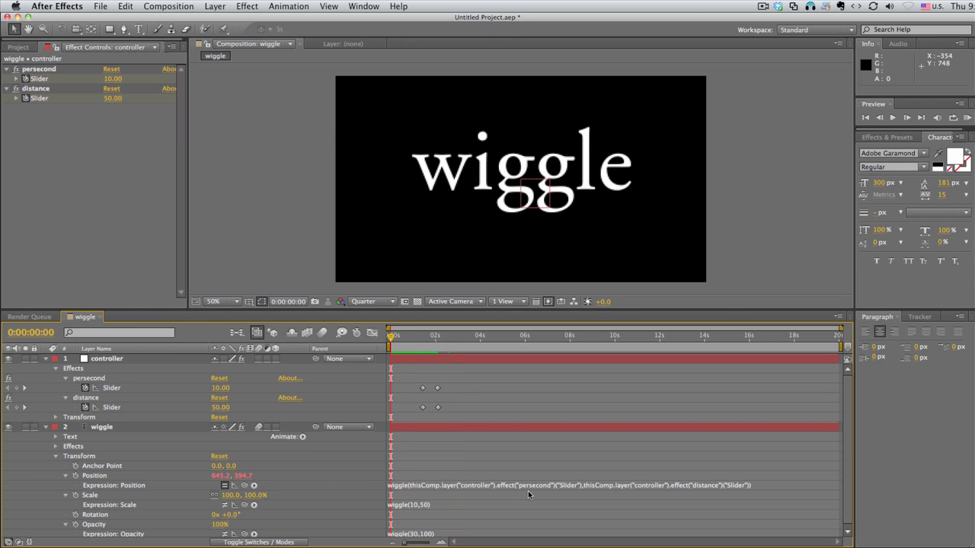